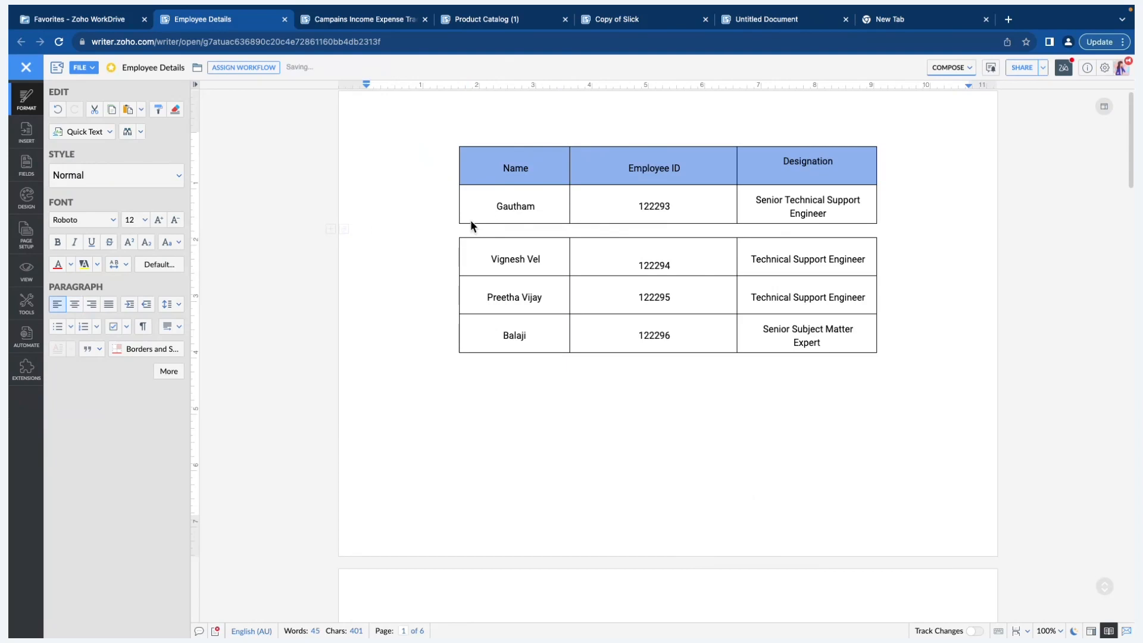
- Check the table names of the upper and lower parts of the split employee table
left_click(827, 165)
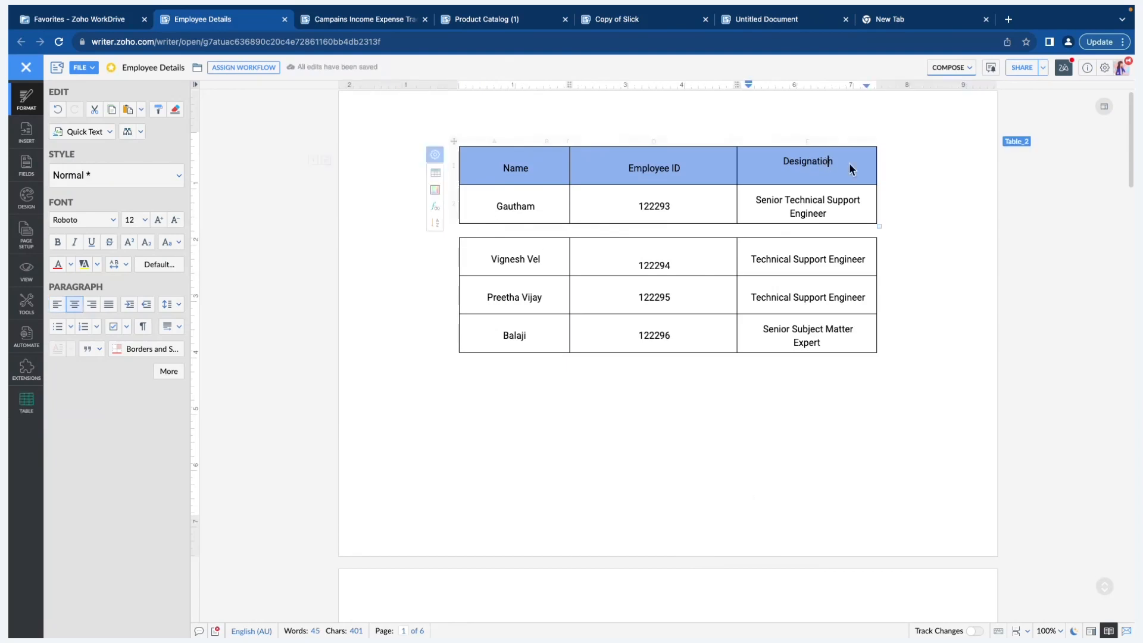
mouse_move(1027, 144)
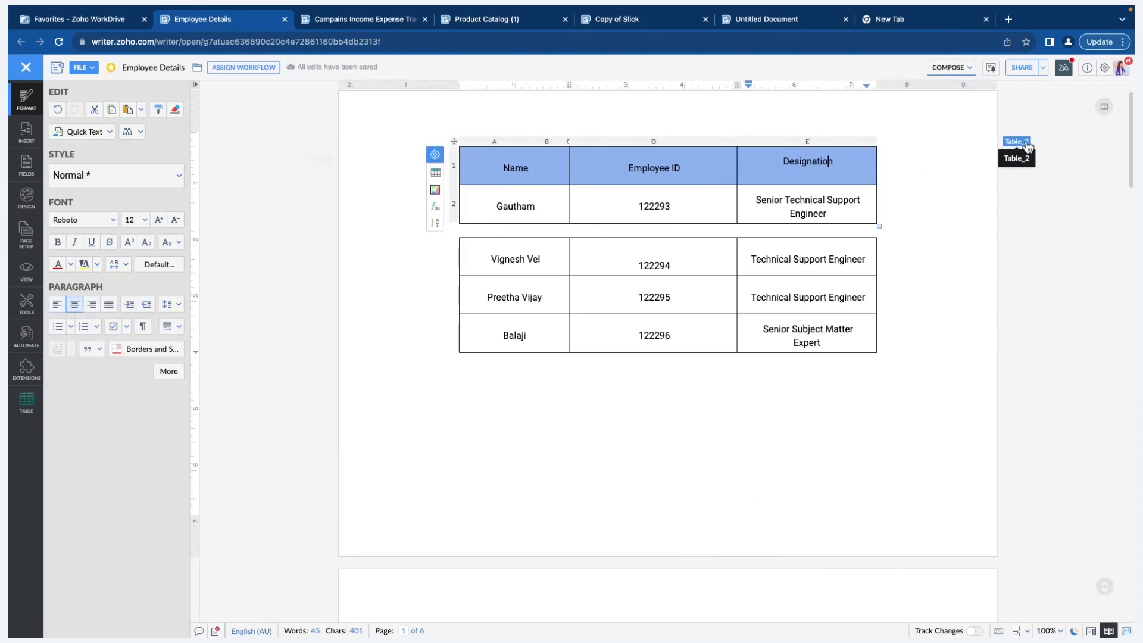
left_click(804, 253)
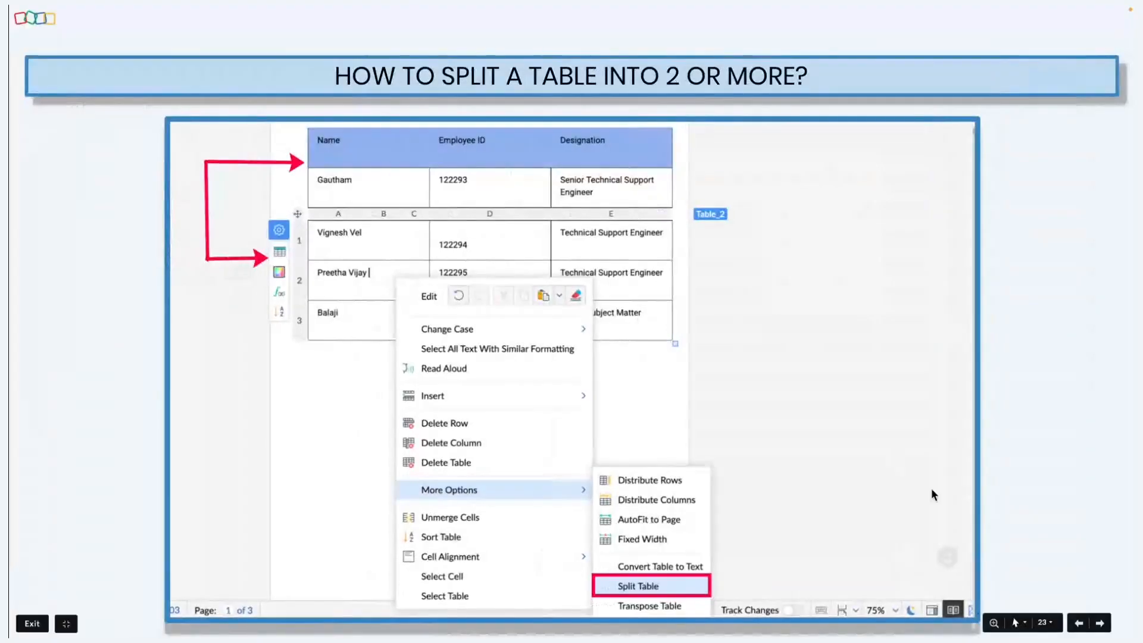
left_click(1101, 626)
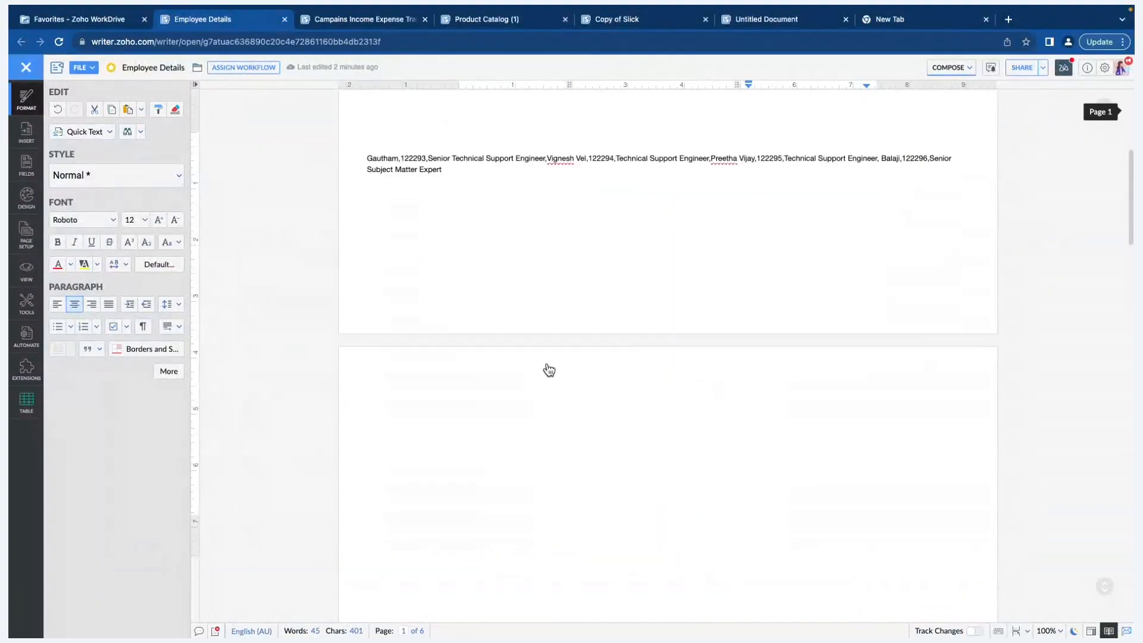
- Convert the comma-separated employee text on page 2 into a table with 3 columns and 4 rows, separating the text at commas
left_click_drag(457, 373, 365, 359)
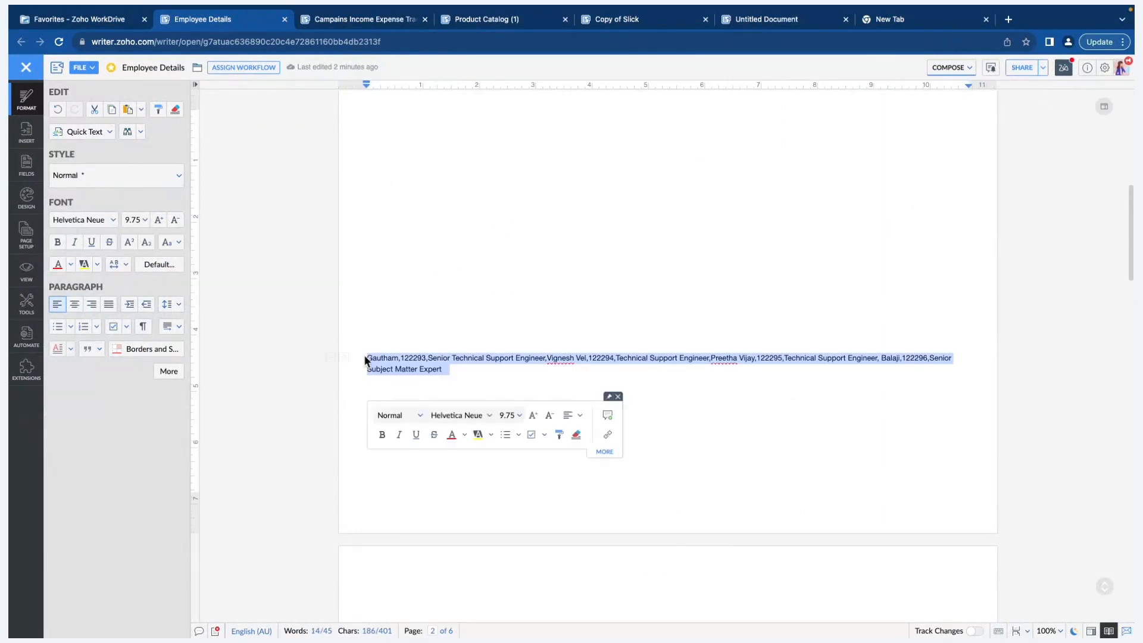
left_click(26, 310)
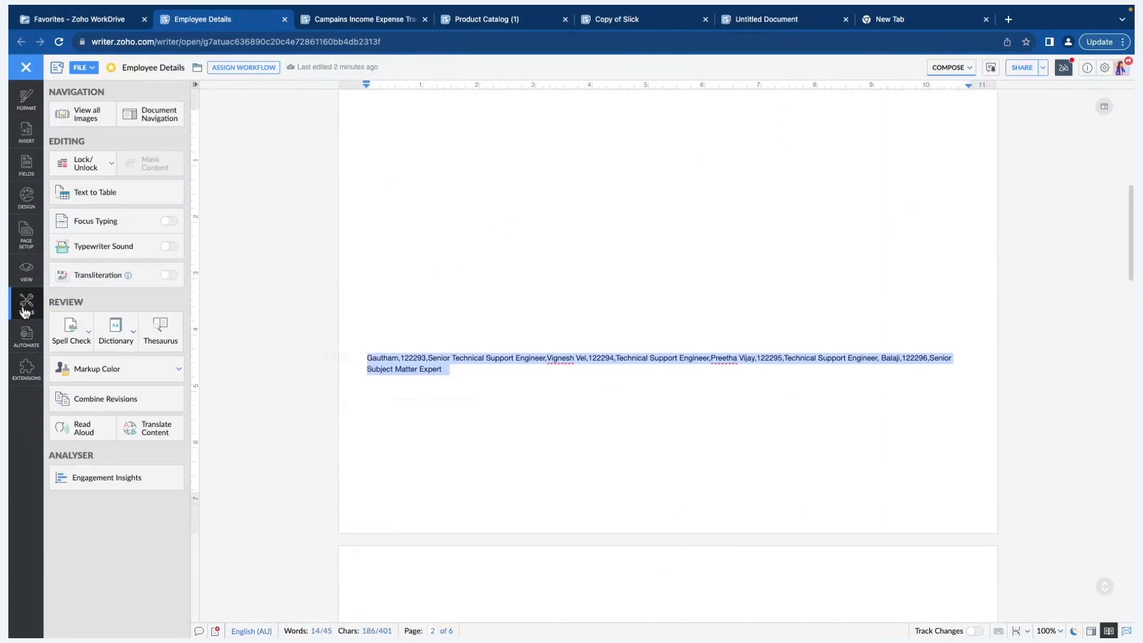
left_click(102, 196)
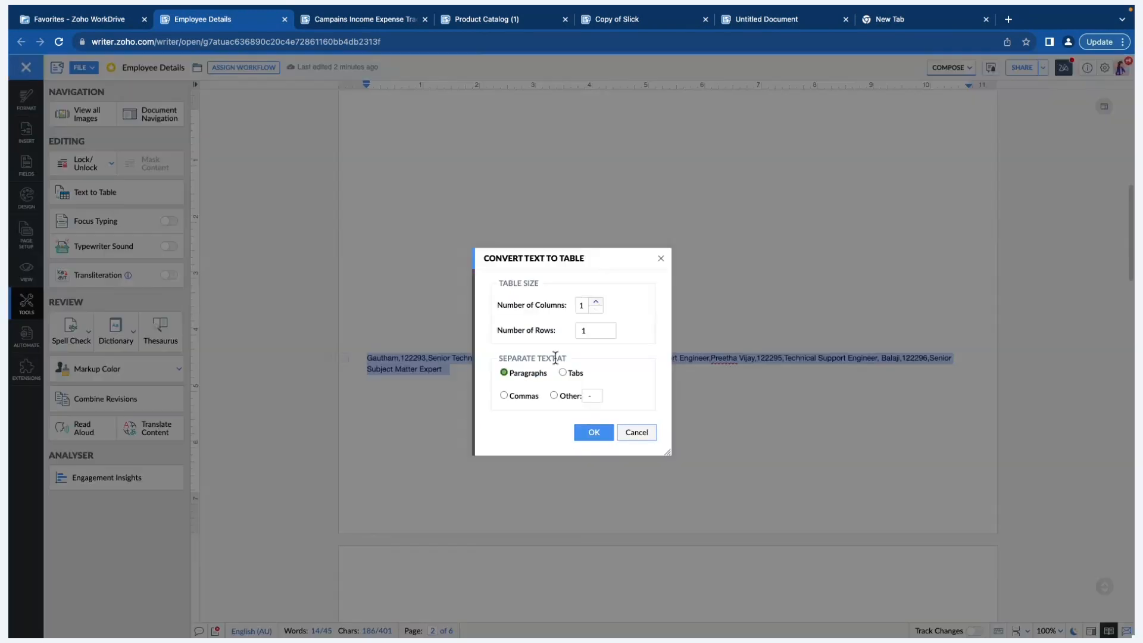
left_click(504, 395)
left_click(582, 305)
key("BackSpace")
type("3")
left_click(590, 330)
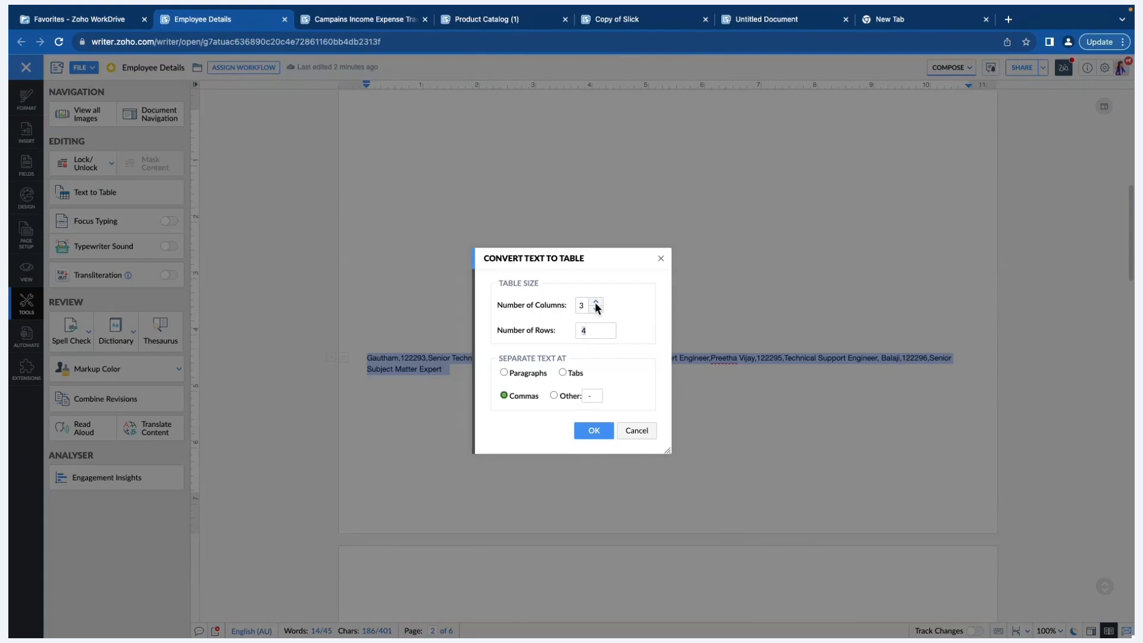
left_click(596, 307)
left_click(583, 331)
left_click(594, 433)
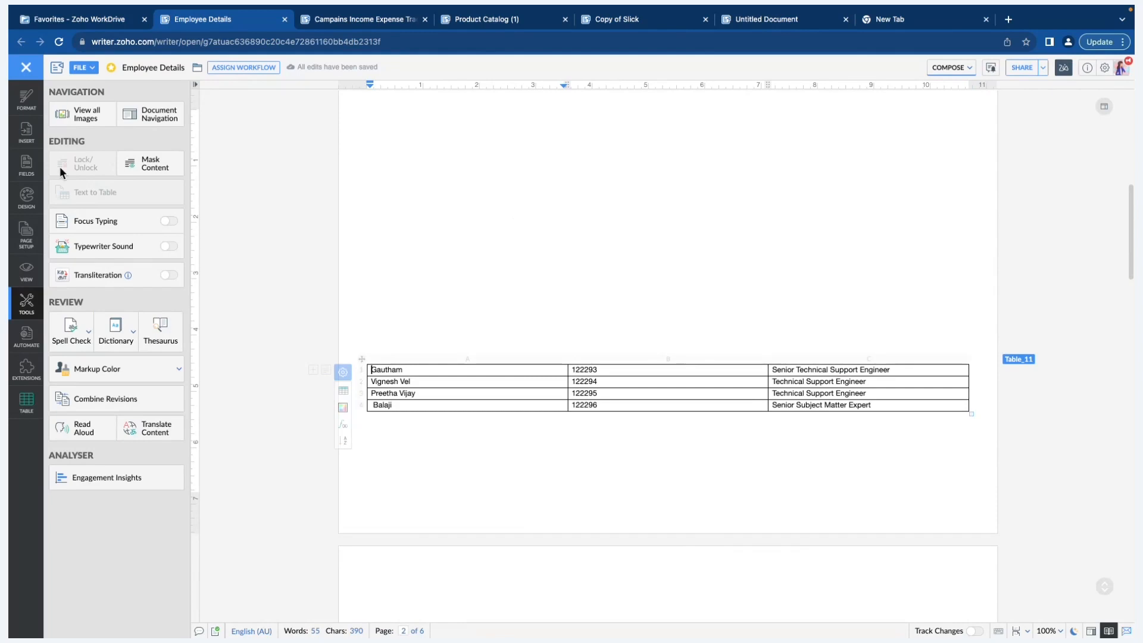
left_click(26, 133)
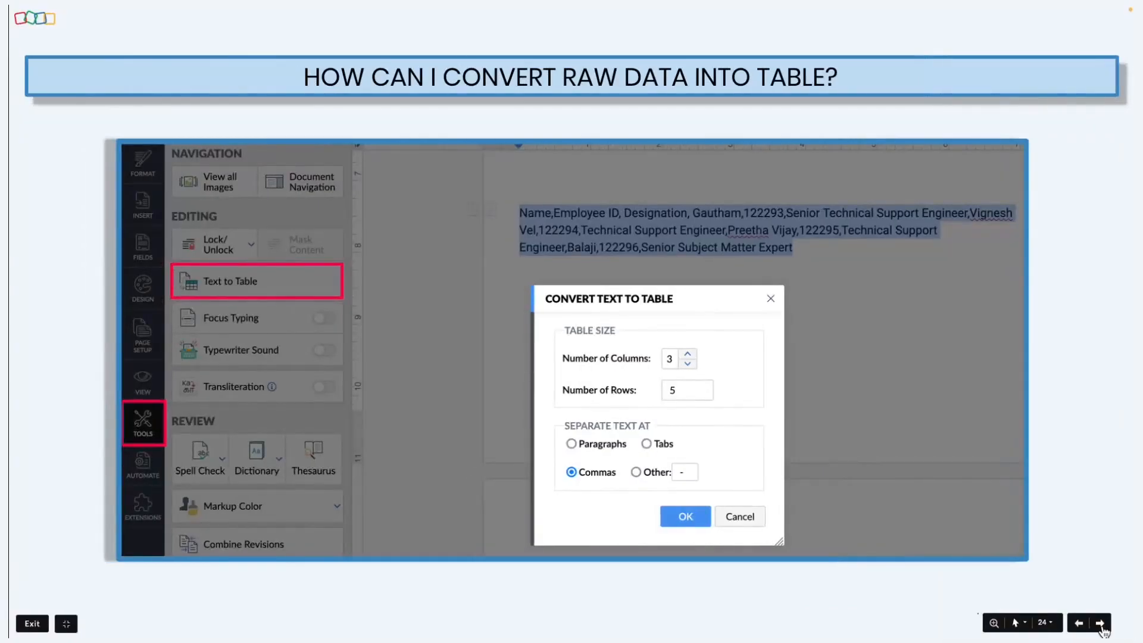
left_click(1101, 624)
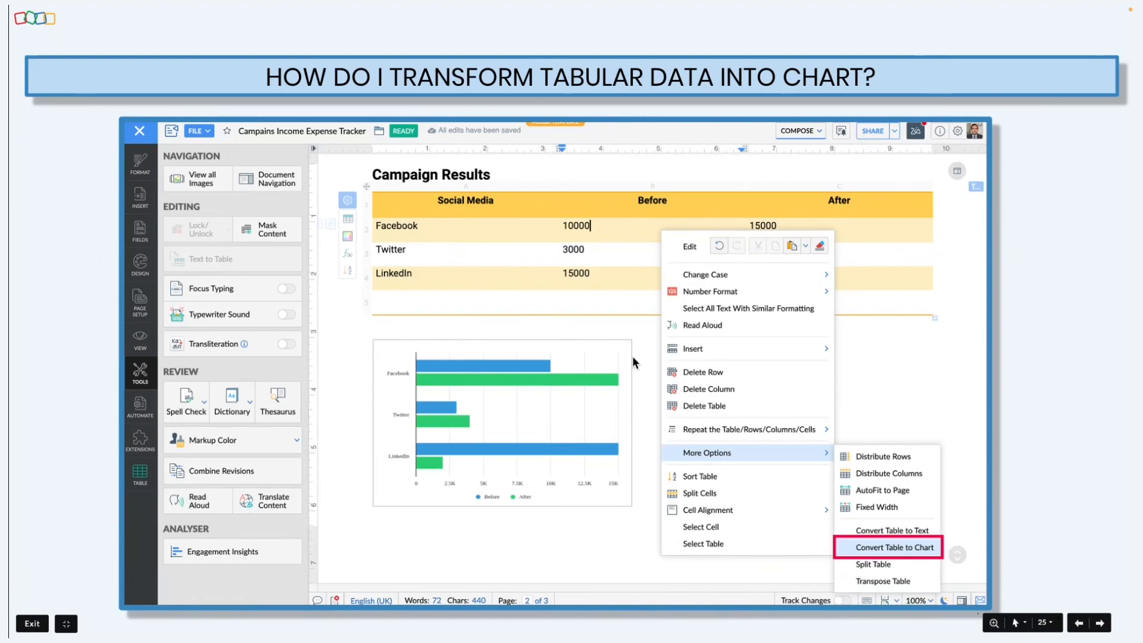
left_click(1101, 624)
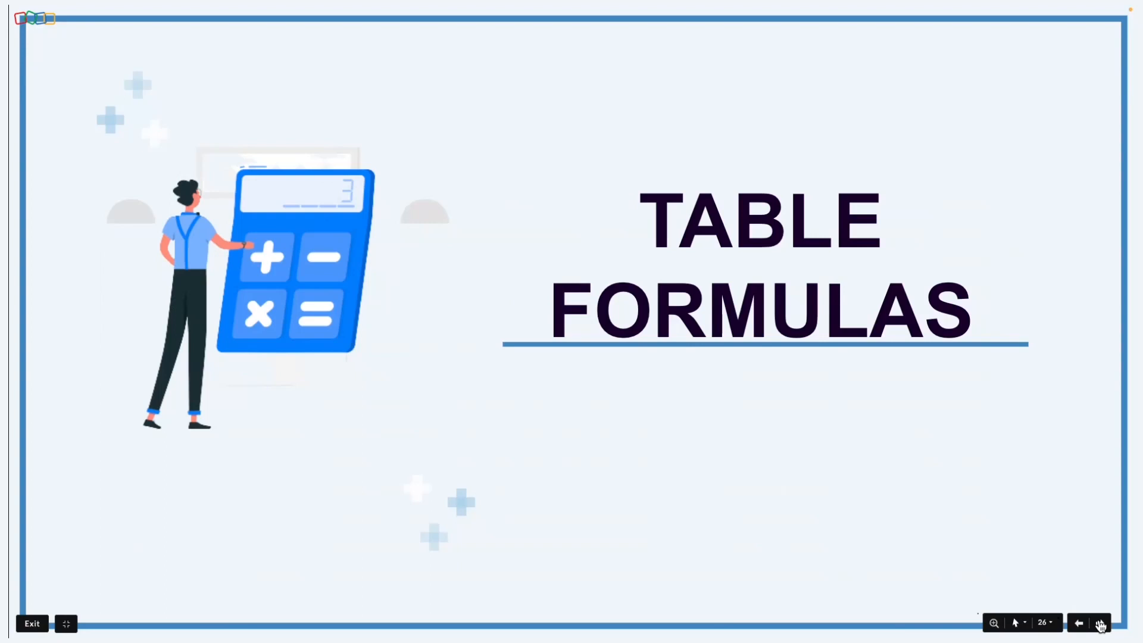
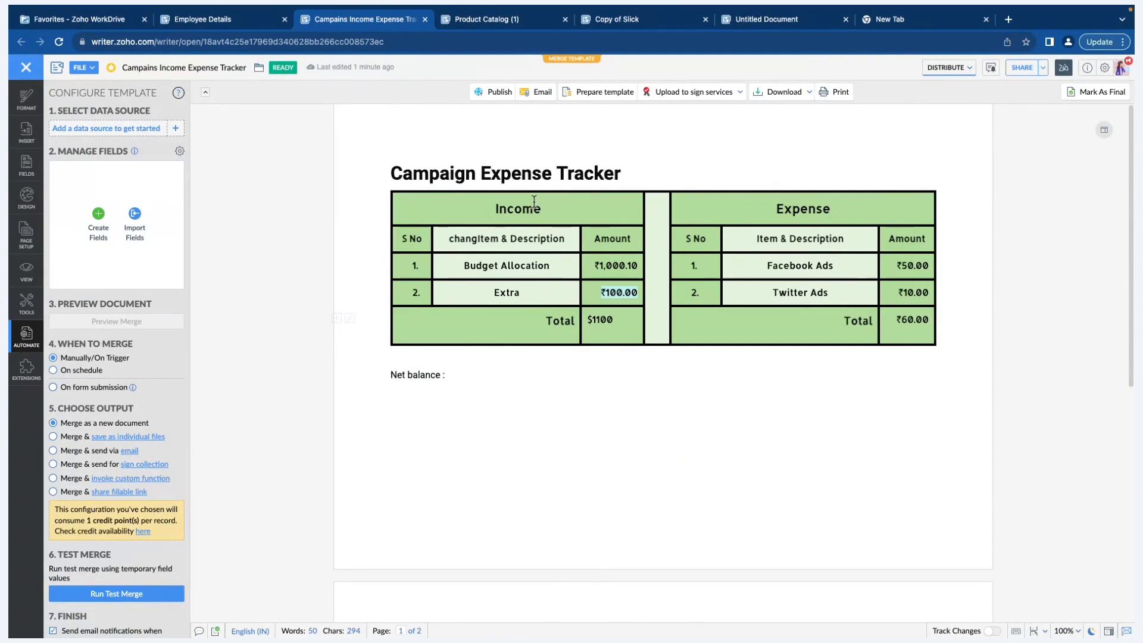
- View the table name of the income and expense table in the Campains Income Expense Tracker document, leaving it unchanged
left_click(493, 212)
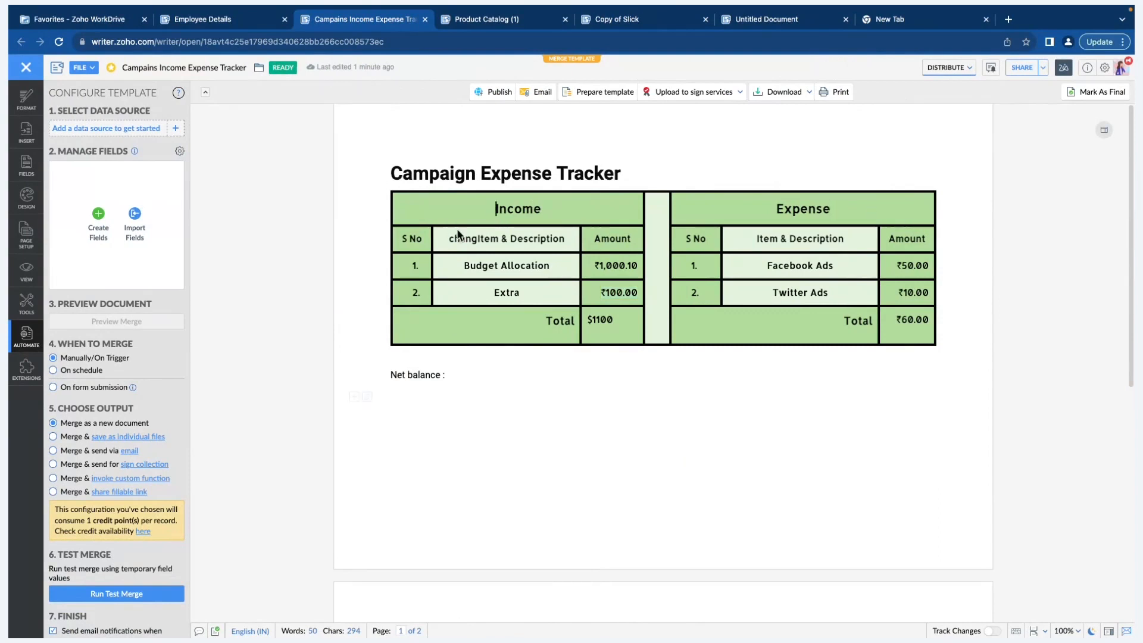
left_click(245, 21)
left_click(353, 24)
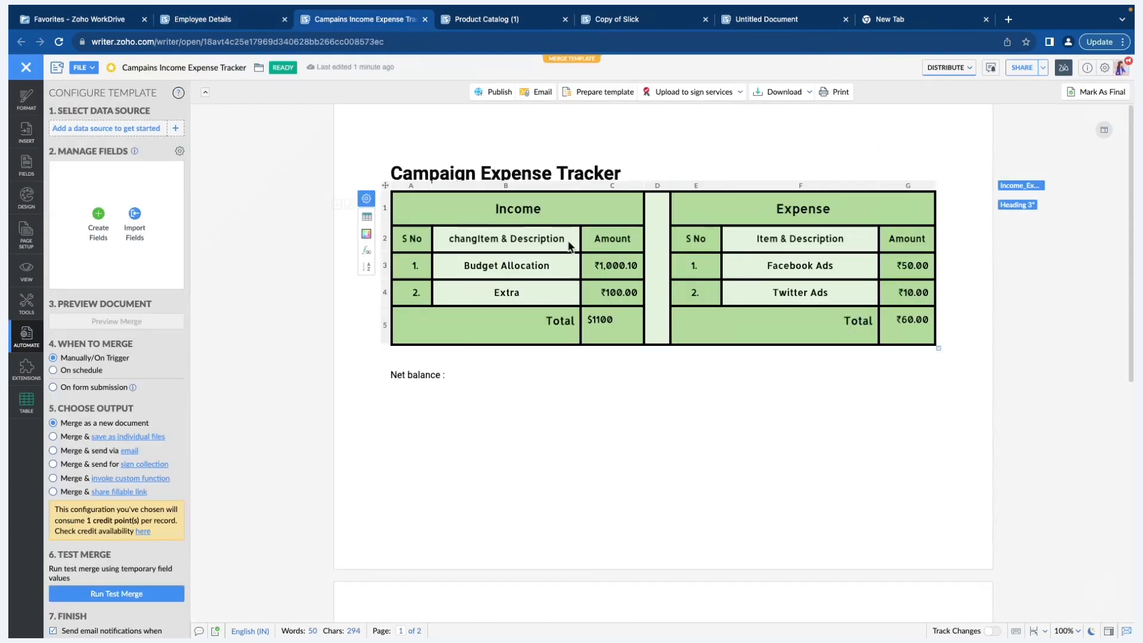
left_click(1027, 185)
left_click(549, 361)
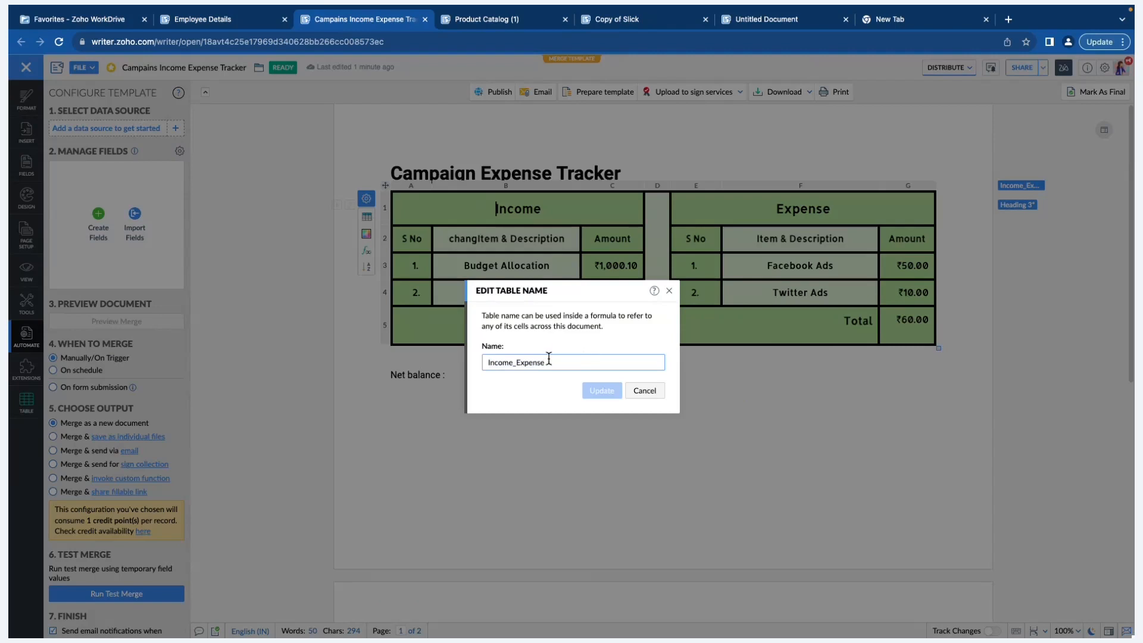
left_click_drag(549, 361, 485, 361)
left_click(541, 398)
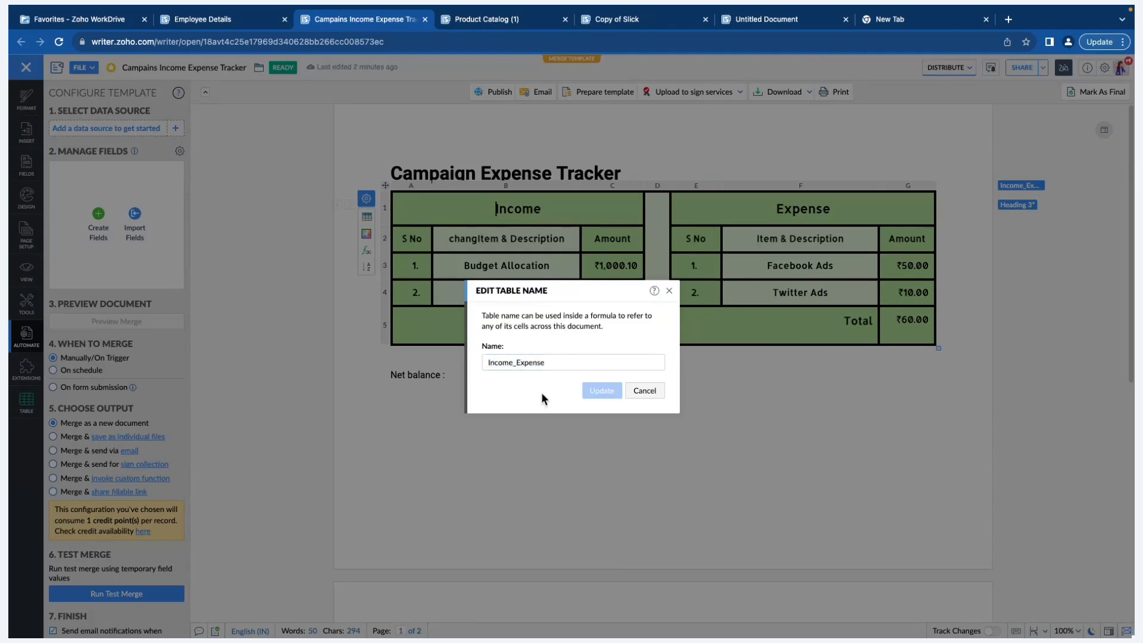
left_click(642, 391)
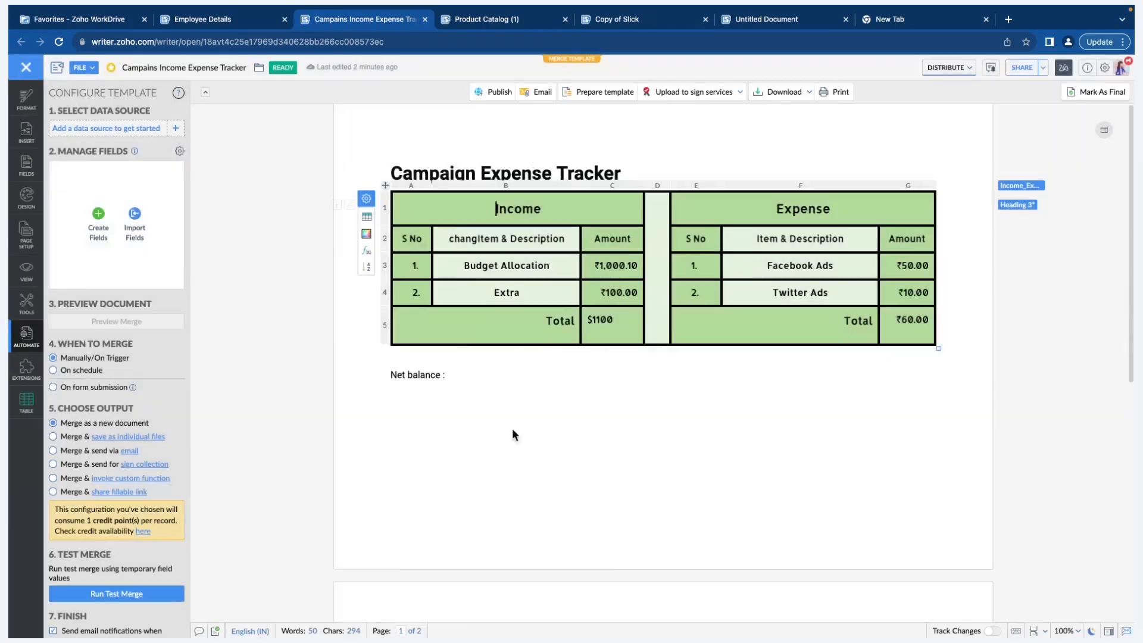
- Rename the table under the Campaign Results heading to "Campaign results"
scroll(500, 416, "down", 7)
scroll(500, 415, "down", 1)
left_click(619, 235)
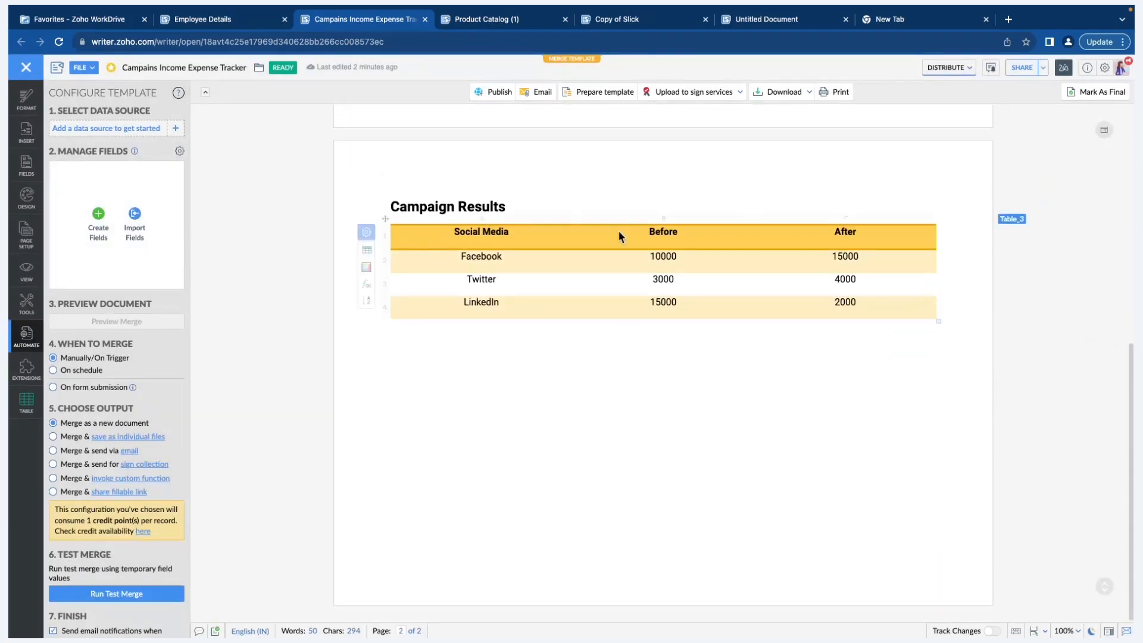
left_click(1012, 220)
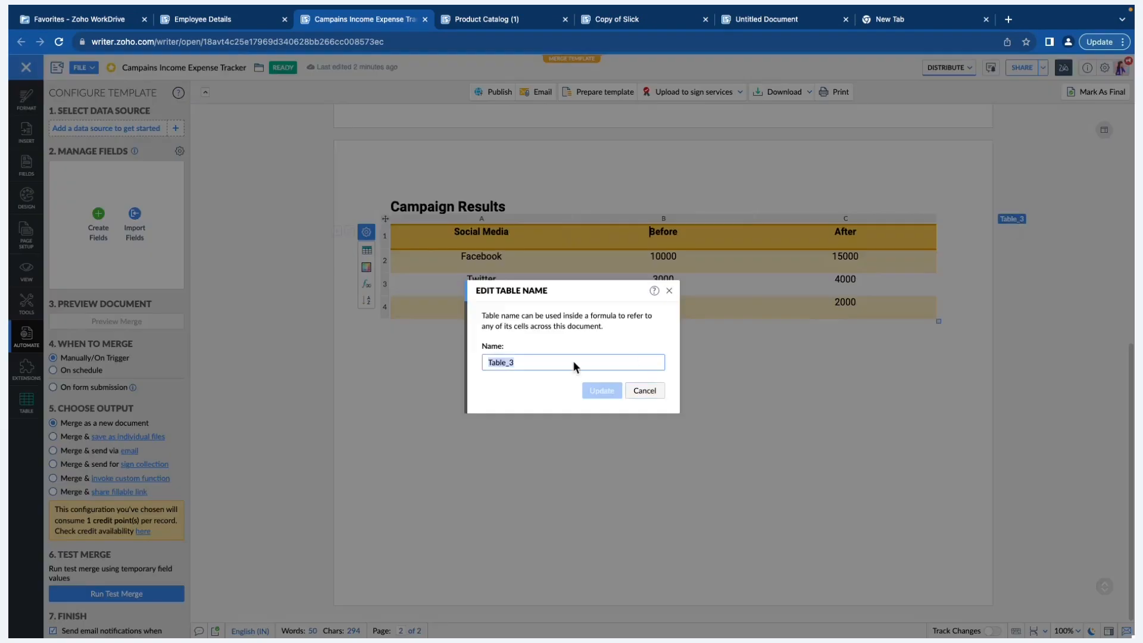
type("Campaig")
key("BackSpace")
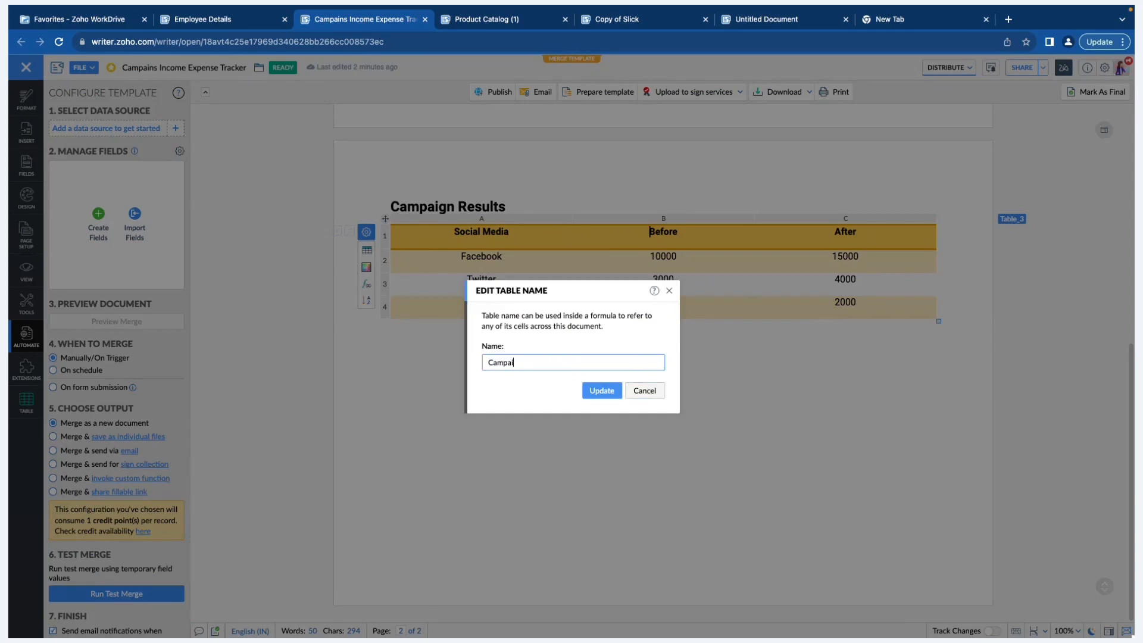
type("gn results")
key("Return")
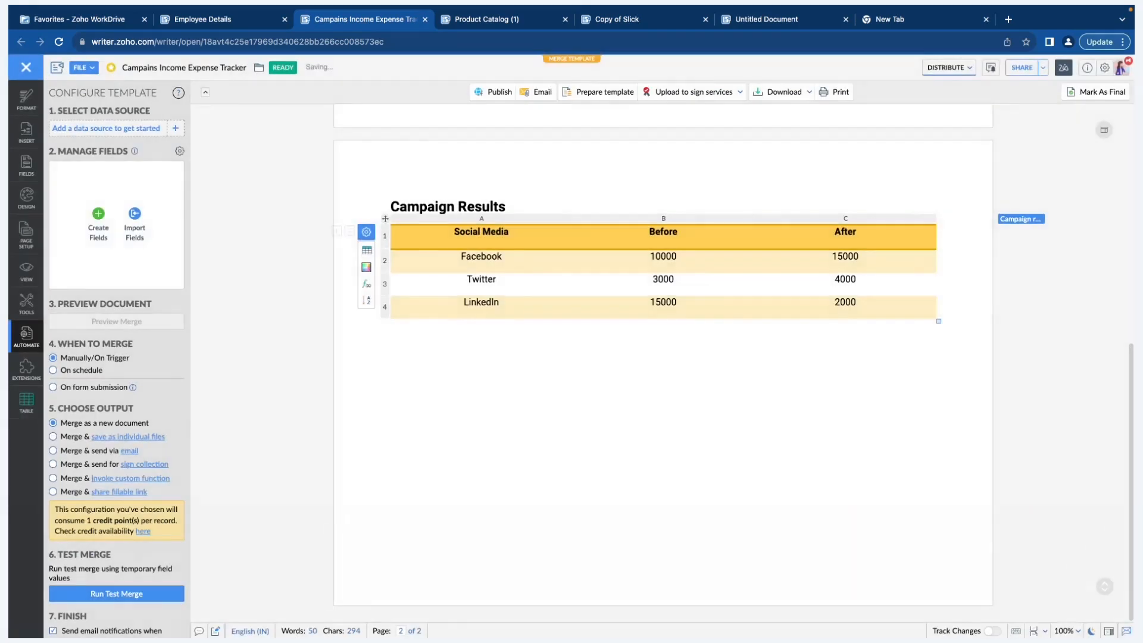
- Inspect the formula behind the income Total in the Campaign Expense Tracker table
scroll(629, 378, "up", 3)
scroll(630, 377, "up", 4)
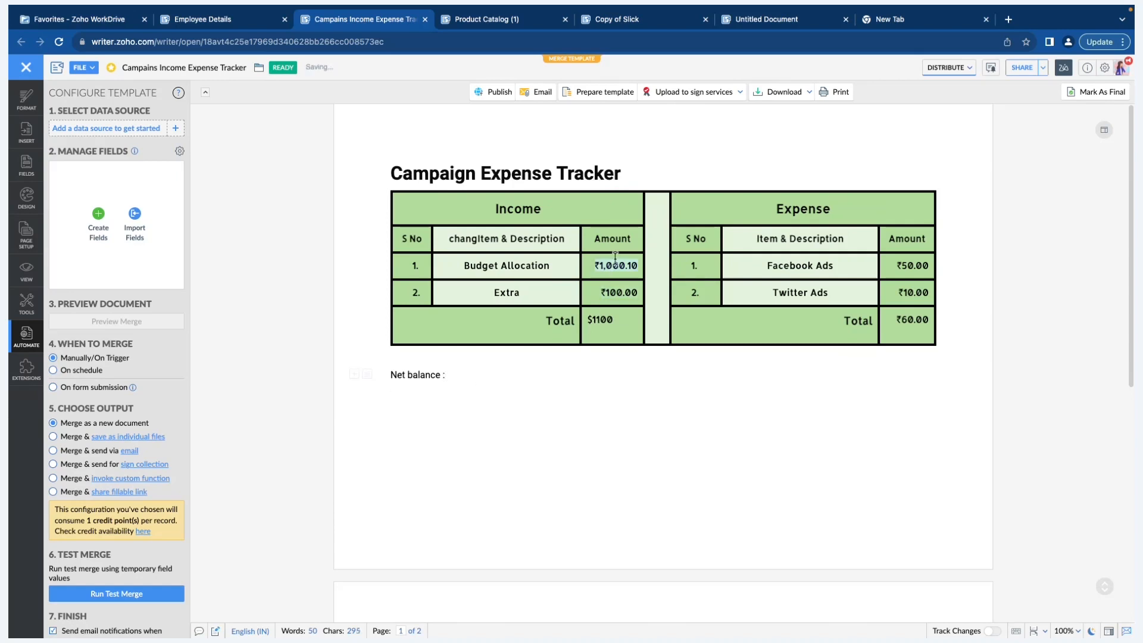
left_click_drag(613, 319, 587, 320)
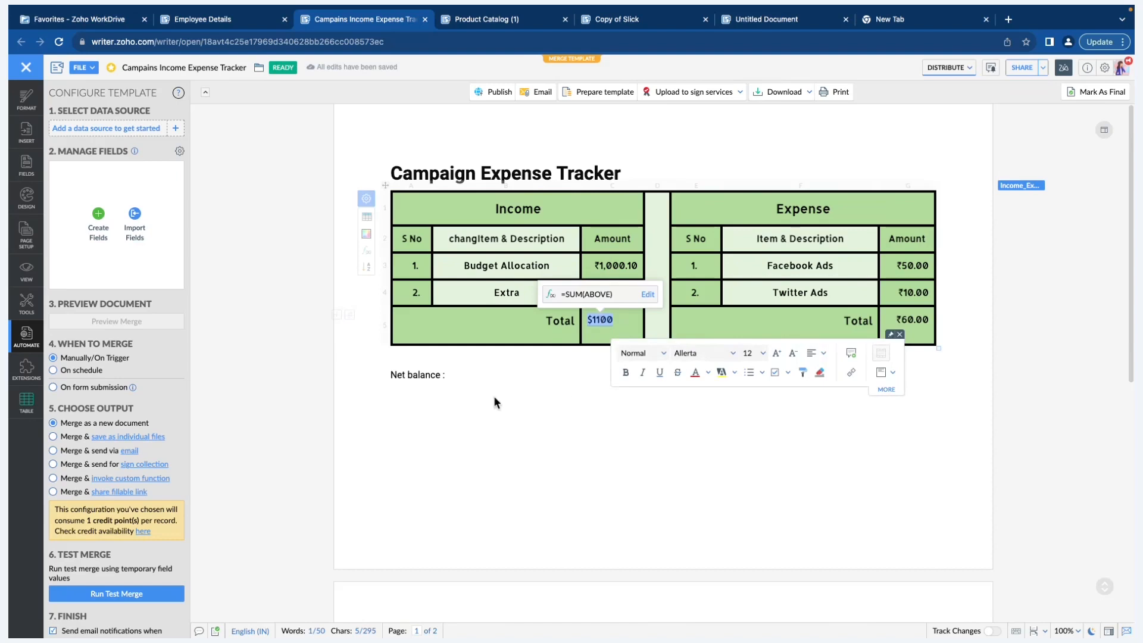
scroll(509, 405, "down", 2)
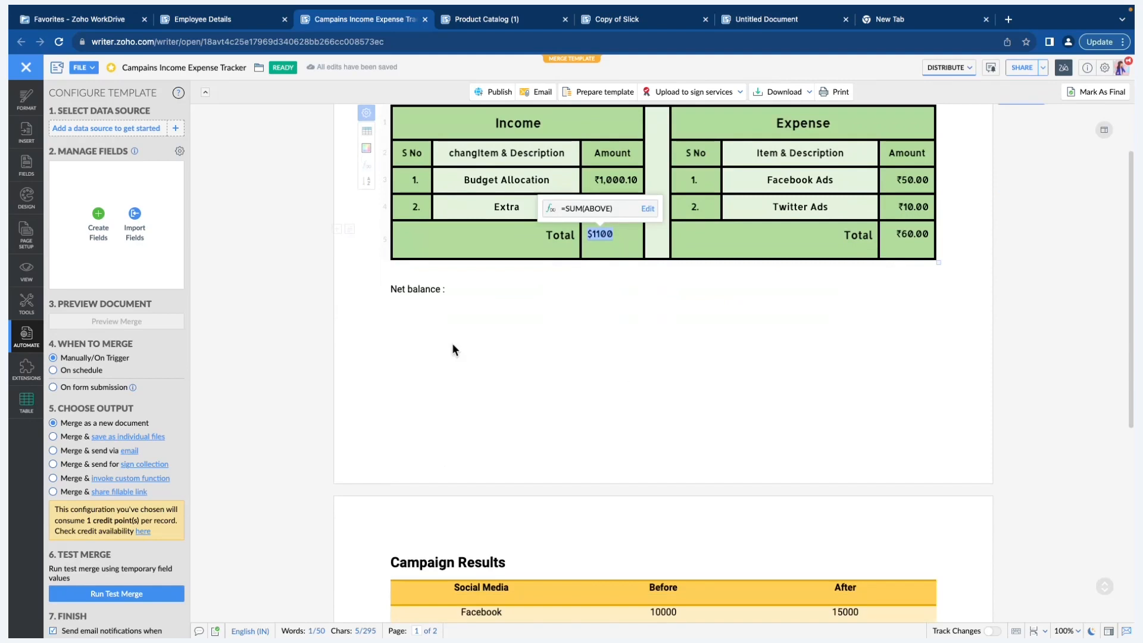
scroll(552, 354, "up", 2)
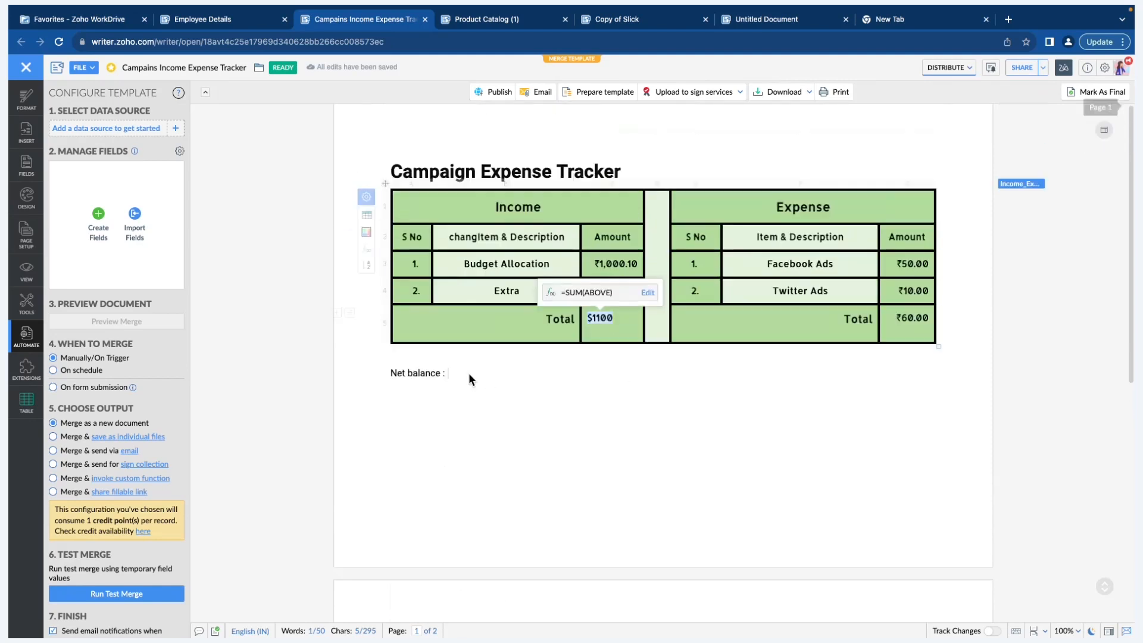
left_click(469, 373)
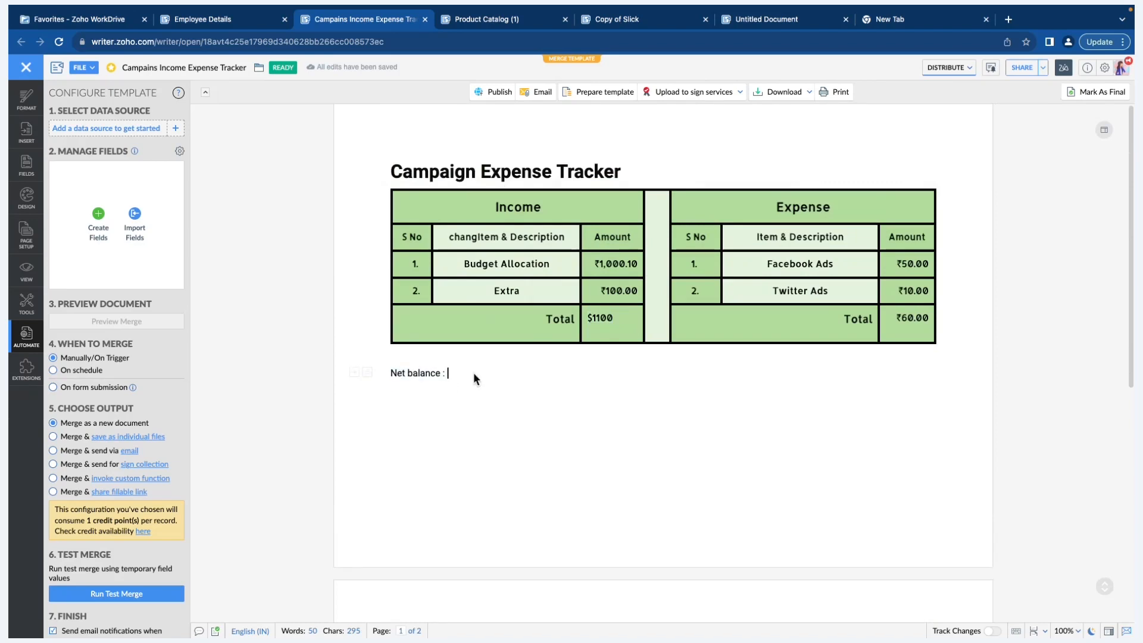
left_click(26, 170)
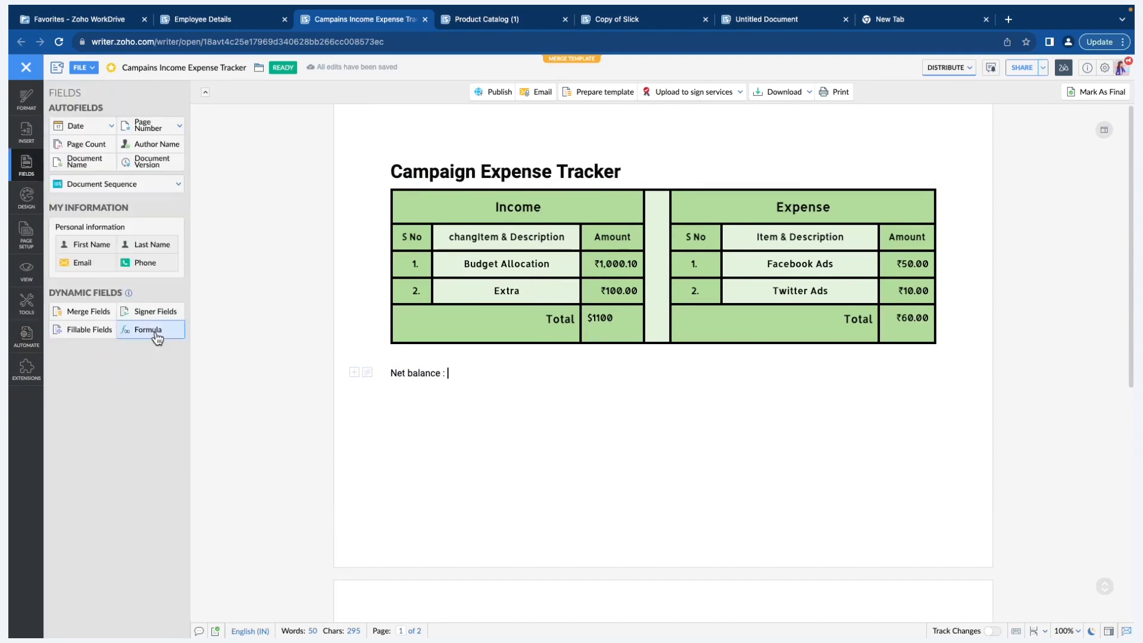
left_click(155, 331)
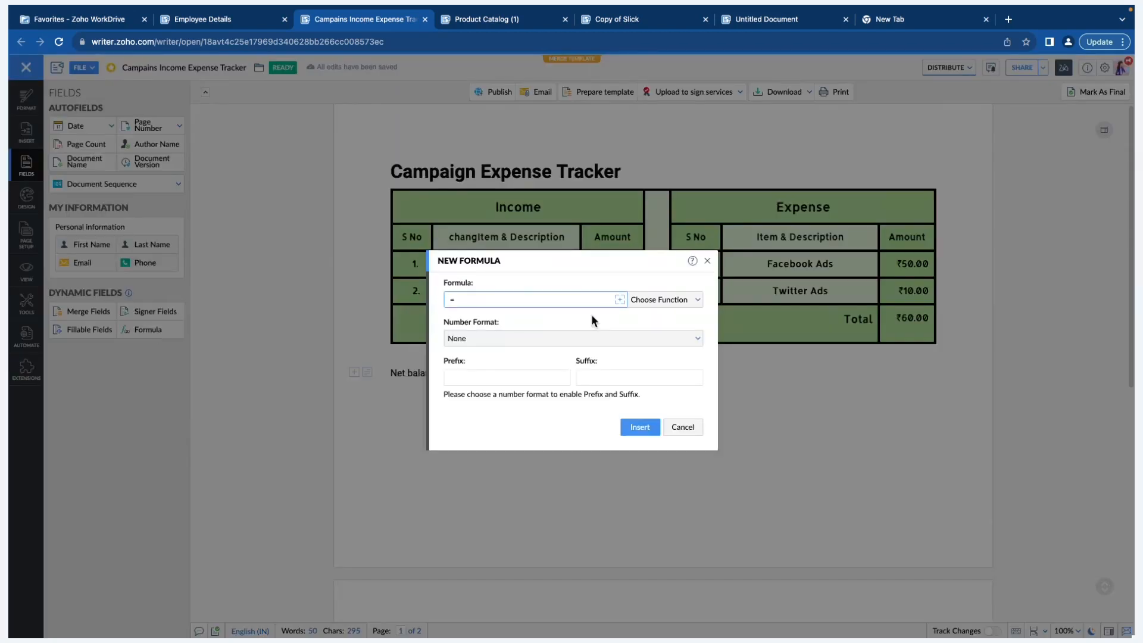
left_click(620, 303)
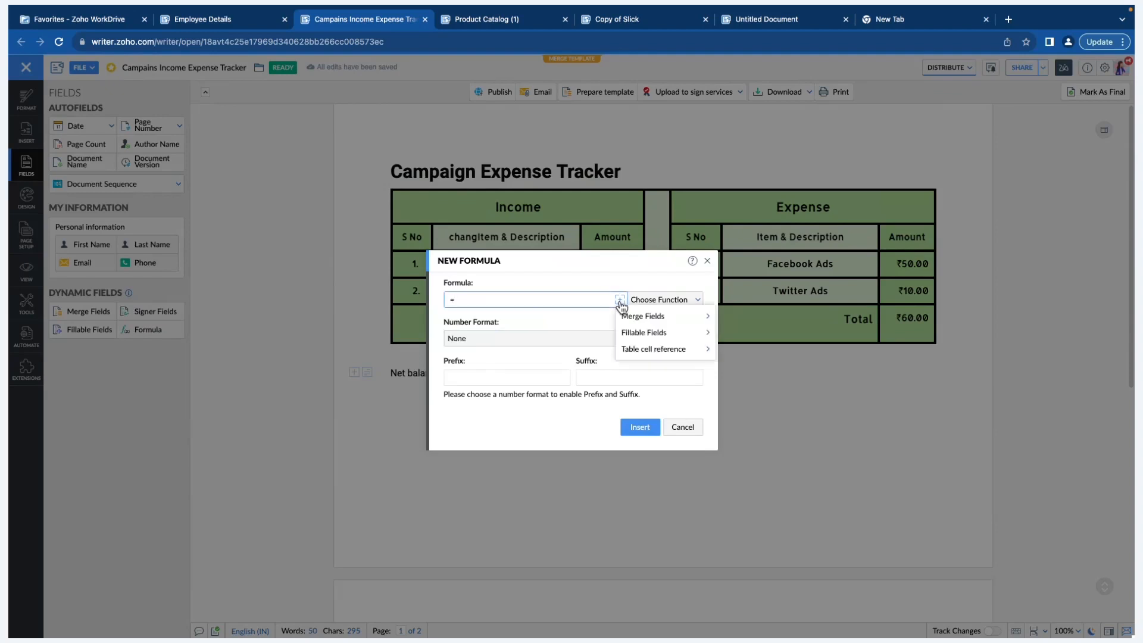
mouse_move(649, 348)
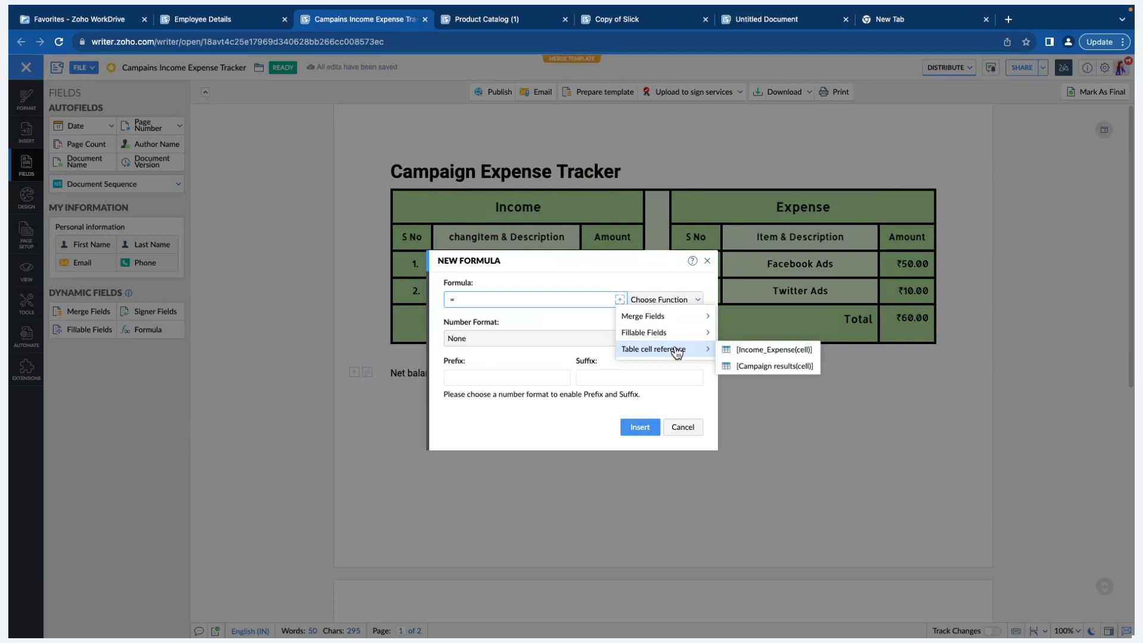
left_click_drag(586, 261, 549, 485)
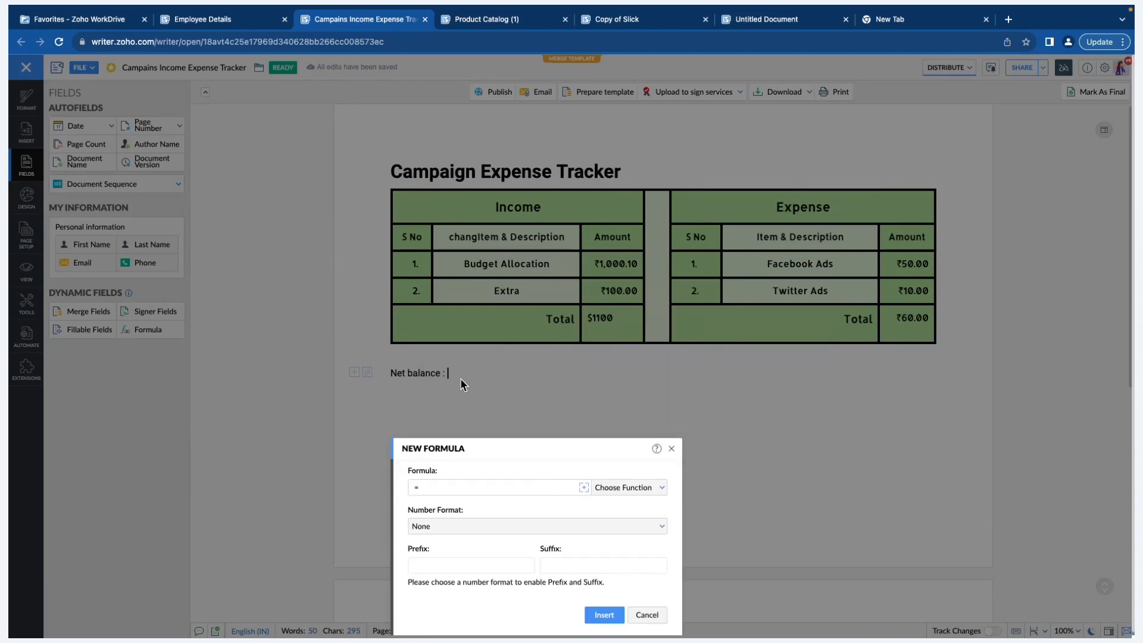
left_click(584, 488)
mouse_move(625, 537)
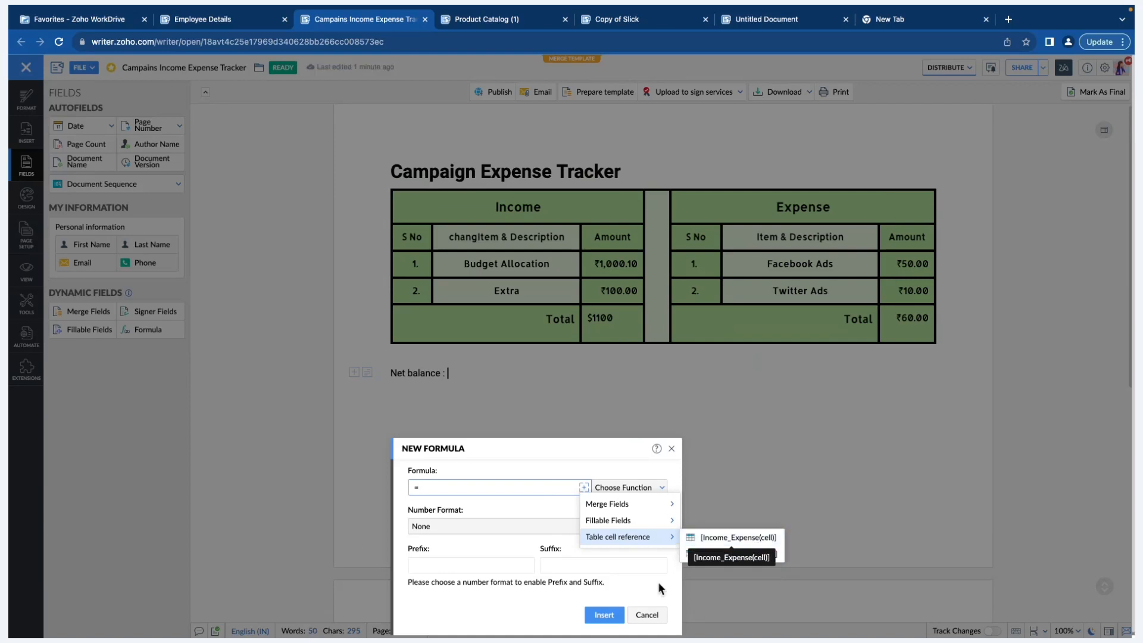
left_click(648, 615)
left_click(648, 615)
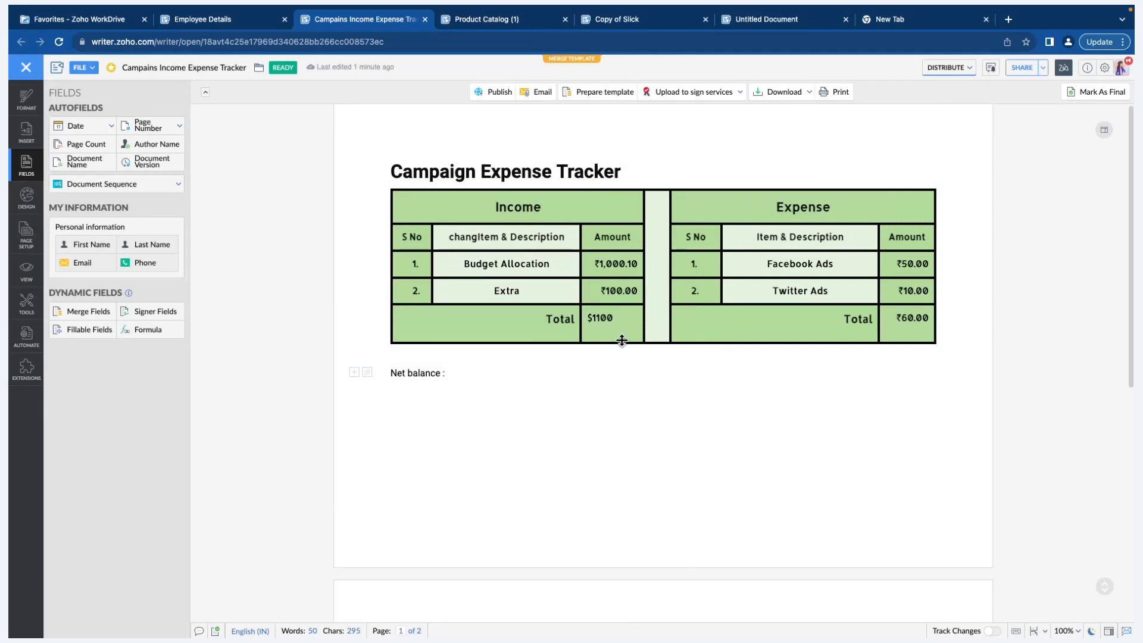
- Start a new formula after "Net balance :" that references cell C5 of the Income_Expense table
left_click(601, 325)
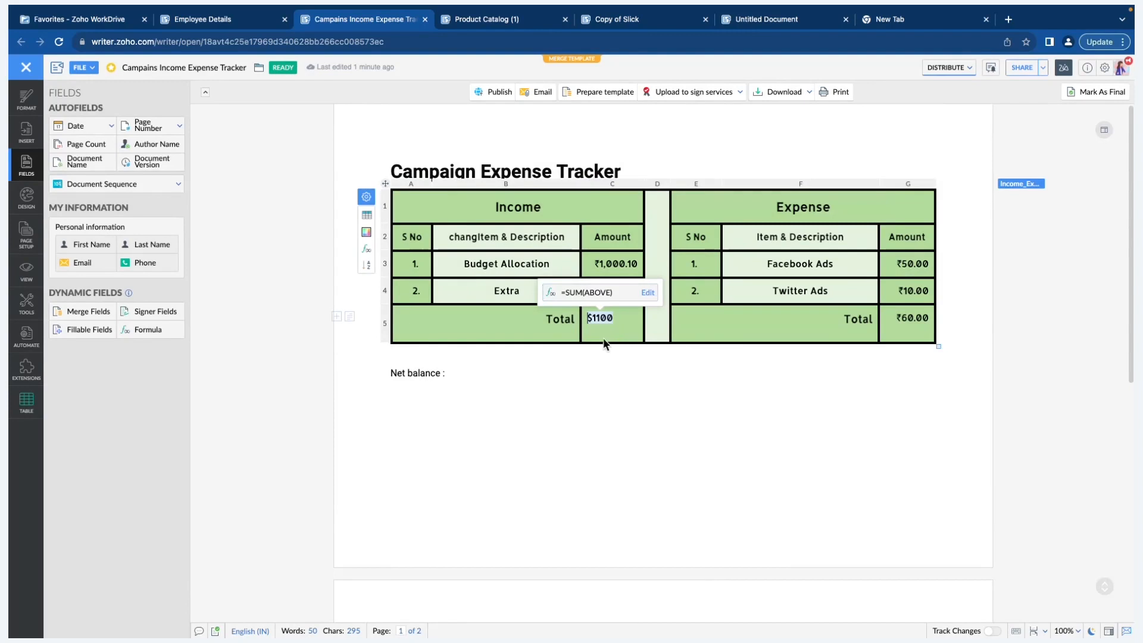
left_click(485, 372)
left_click(148, 330)
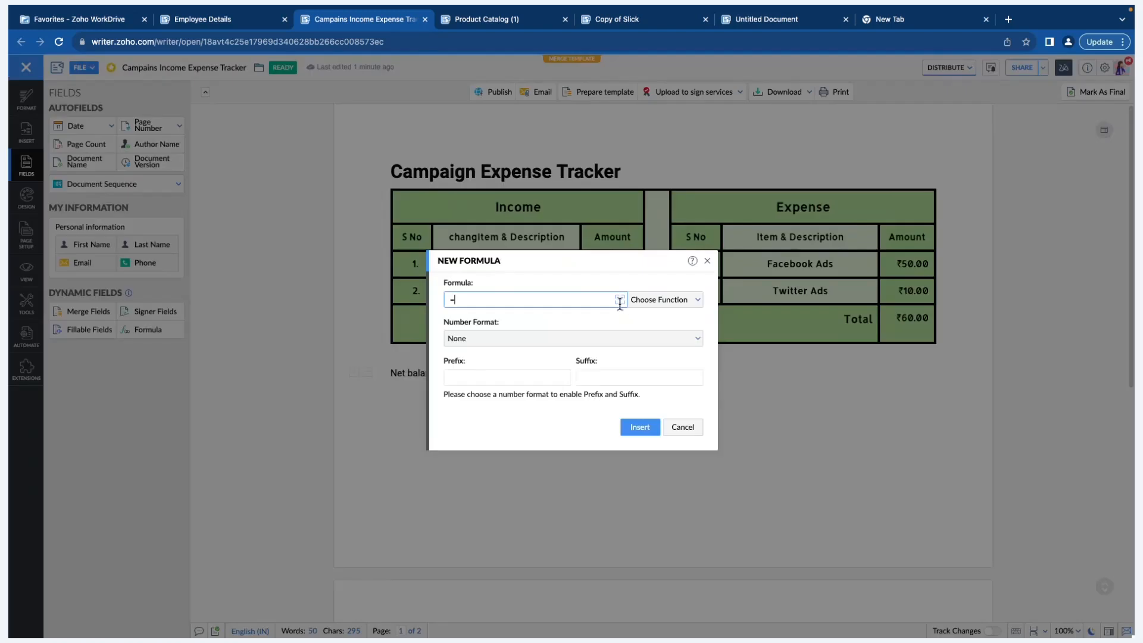
left_click(620, 299)
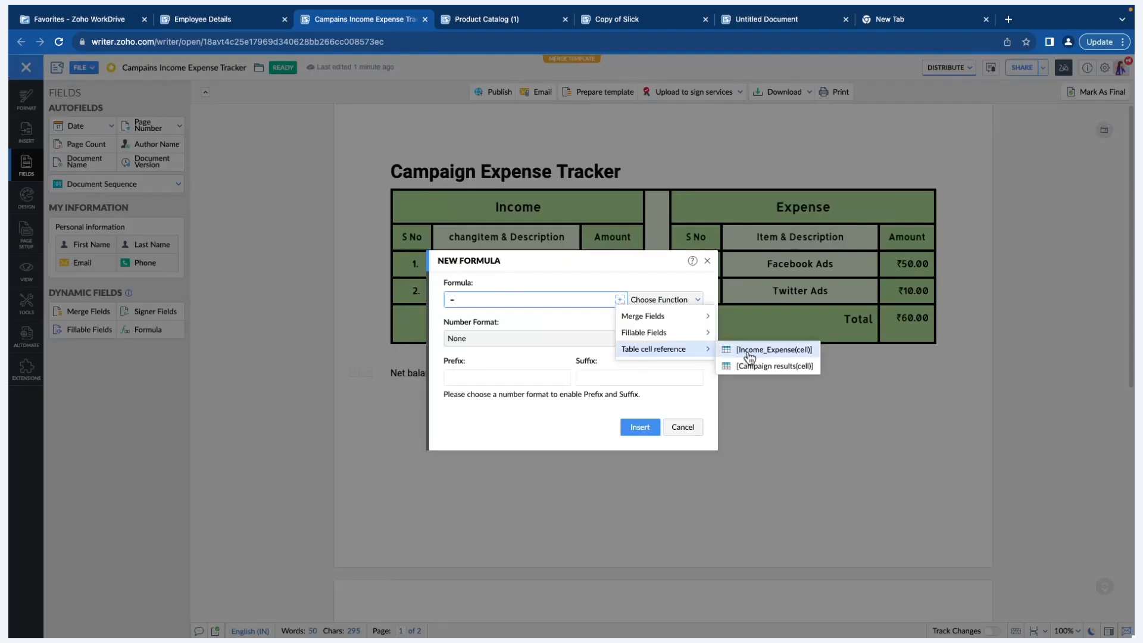
left_click(753, 351)
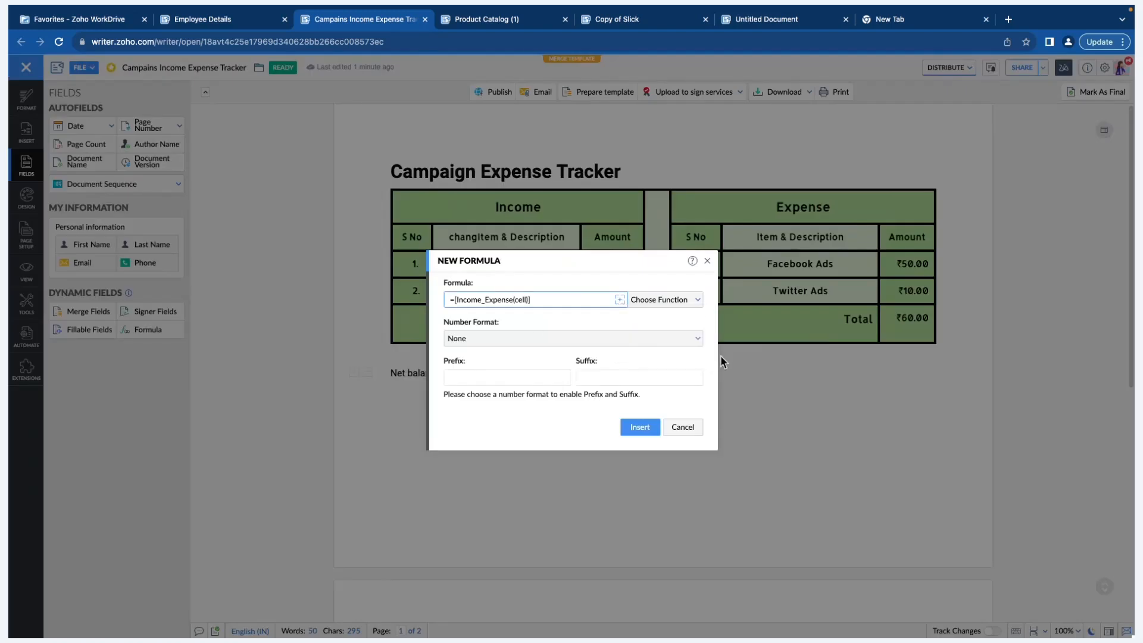
double_click(519, 299)
type("C5")
- Give the net balance formula the number format 0 and the prefix $, and insert it into the document
left_click(526, 338)
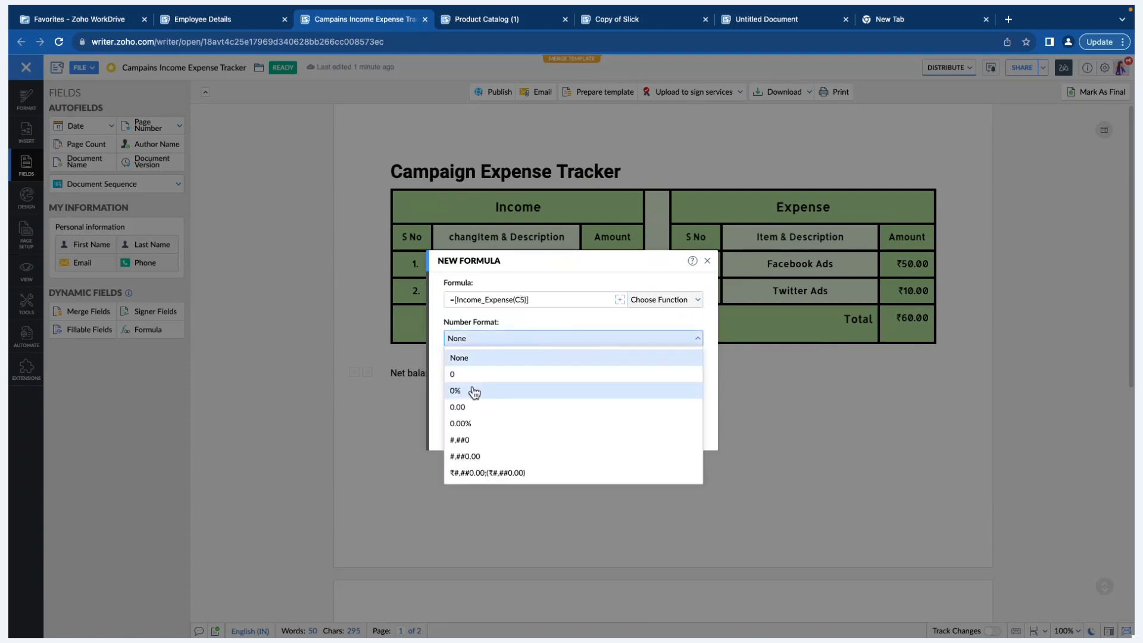
left_click(471, 374)
left_click(463, 377)
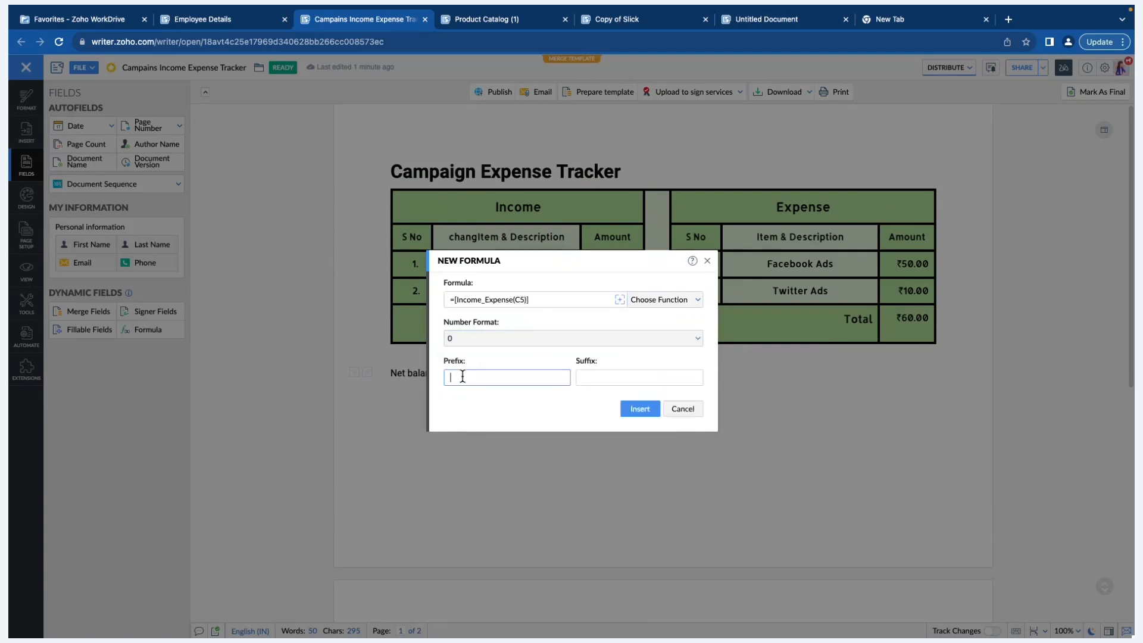
type("$")
left_click(639, 410)
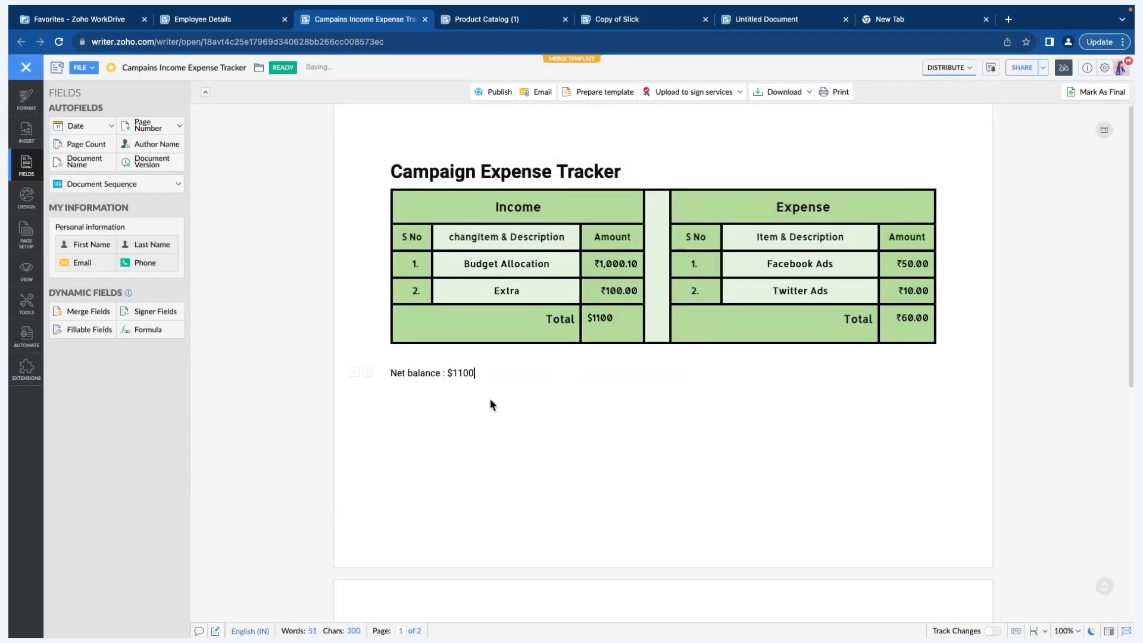
left_click_drag(450, 370, 498, 374)
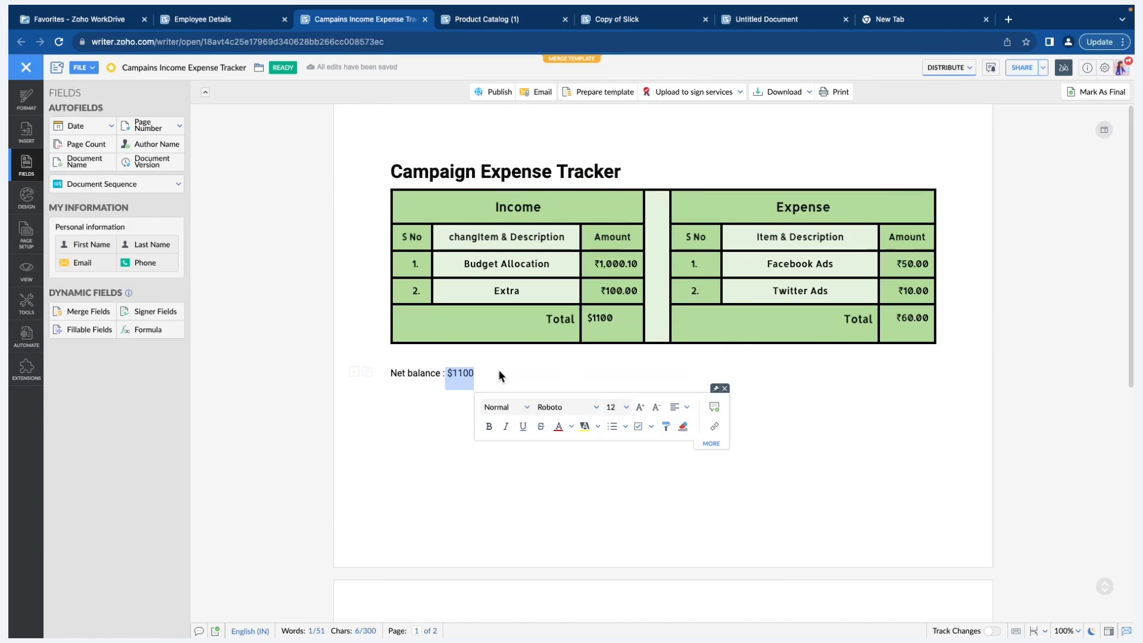
left_click(489, 377)
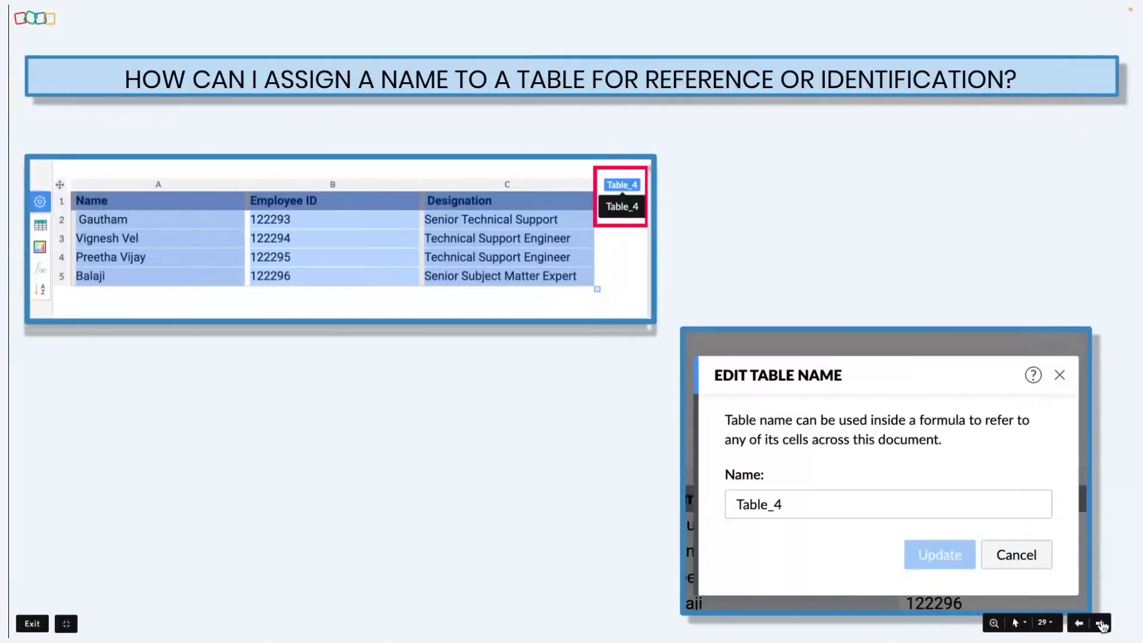
left_click(1103, 624)
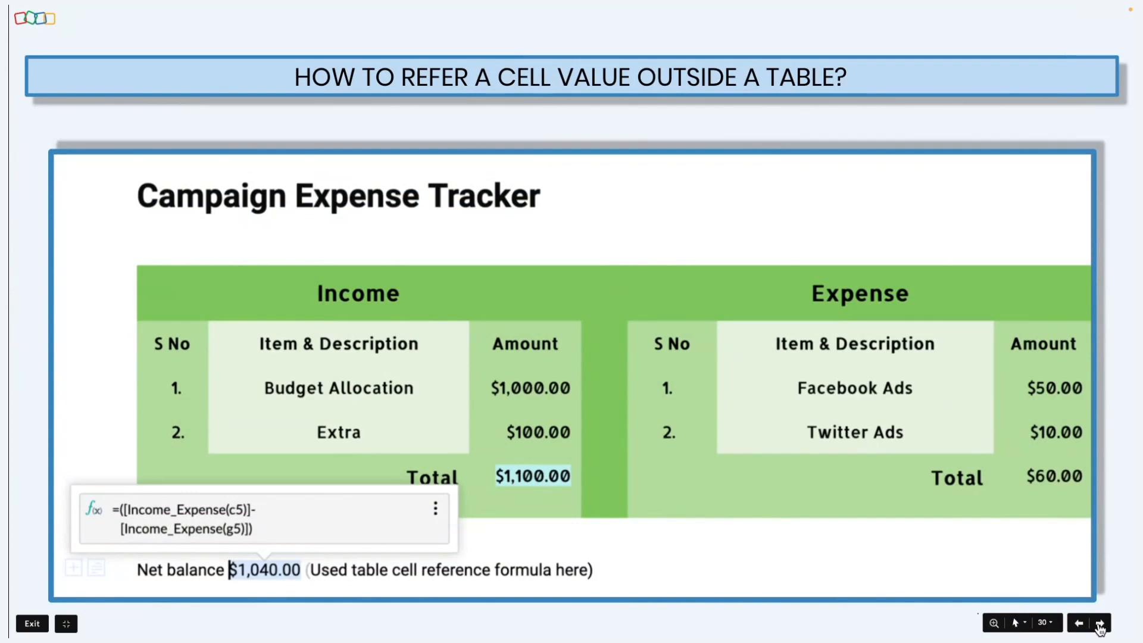
left_click(1101, 624)
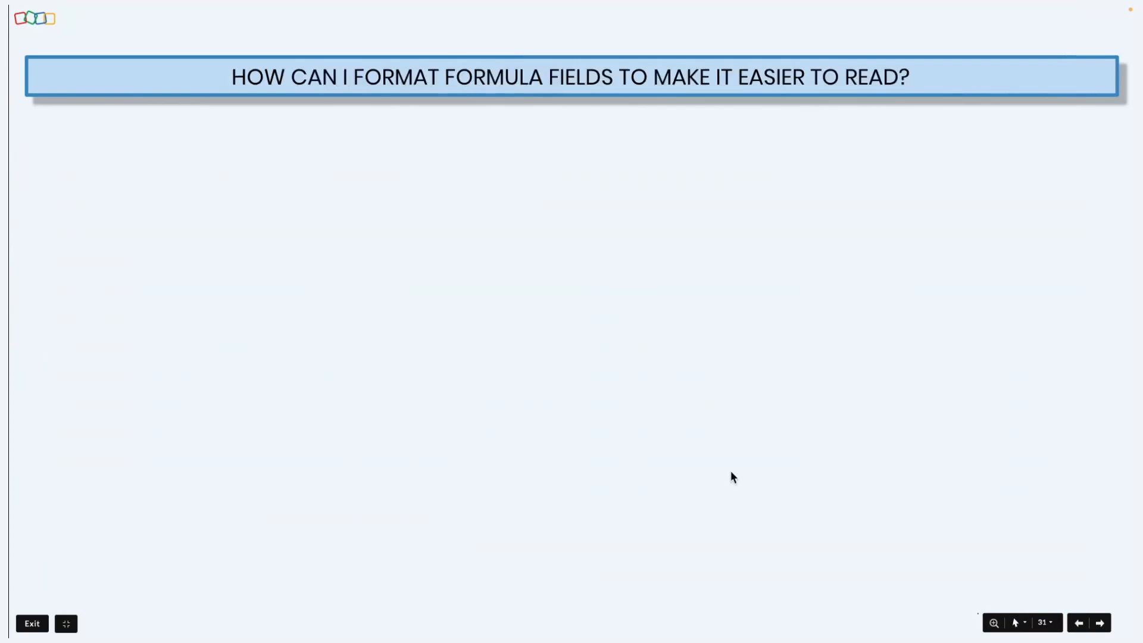
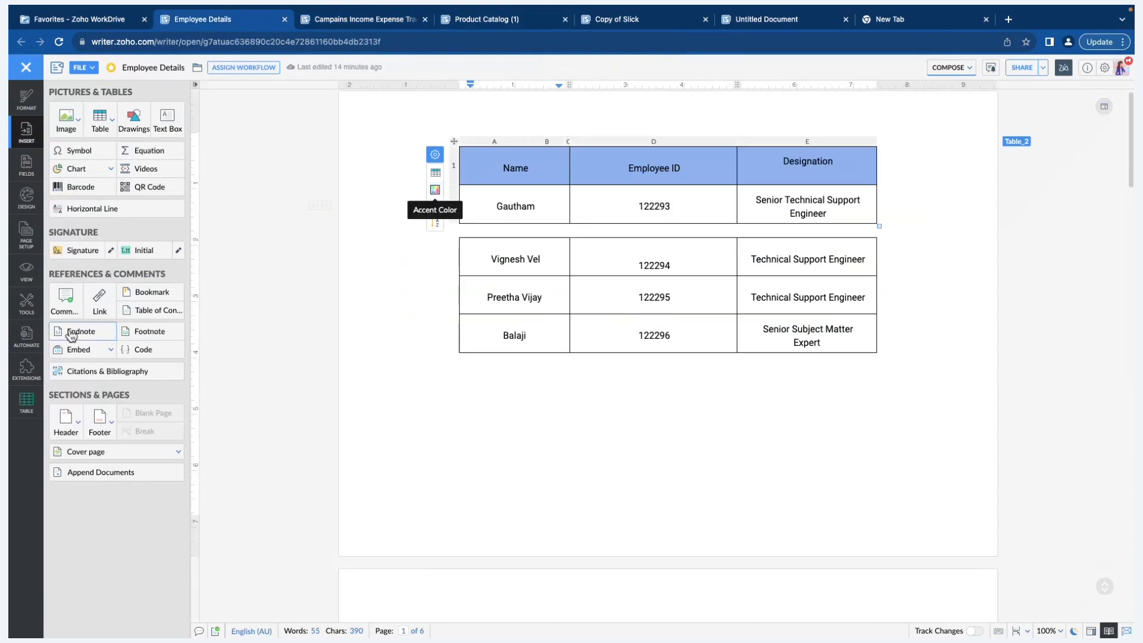
- Open the full gallery of table themes for the upper table in the Employee Details document
left_click(13, 414)
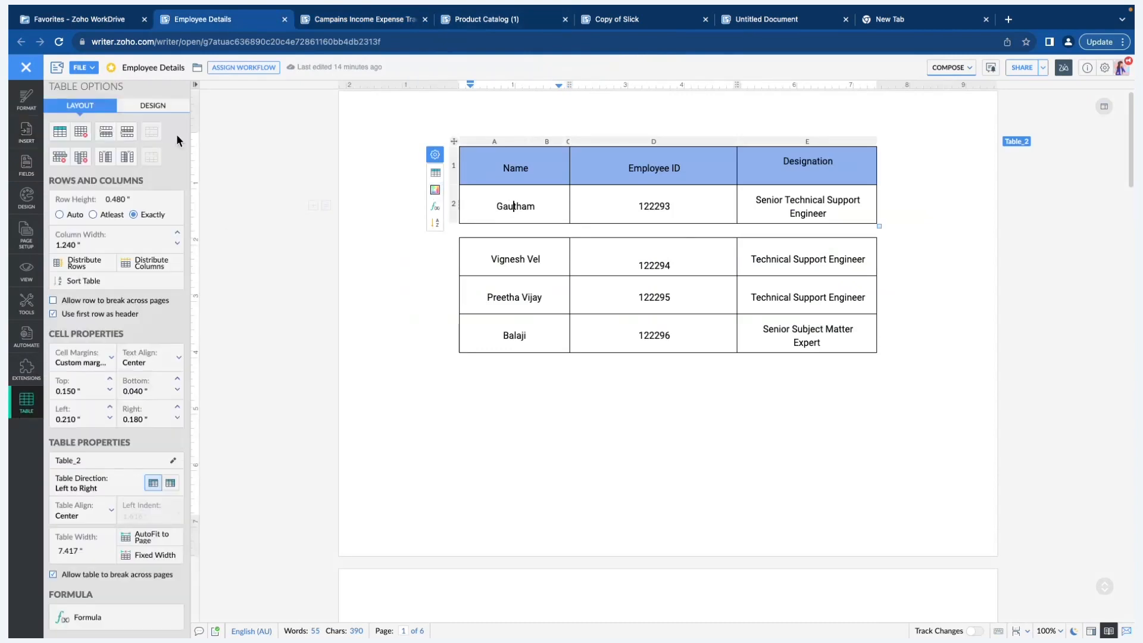
left_click(158, 110)
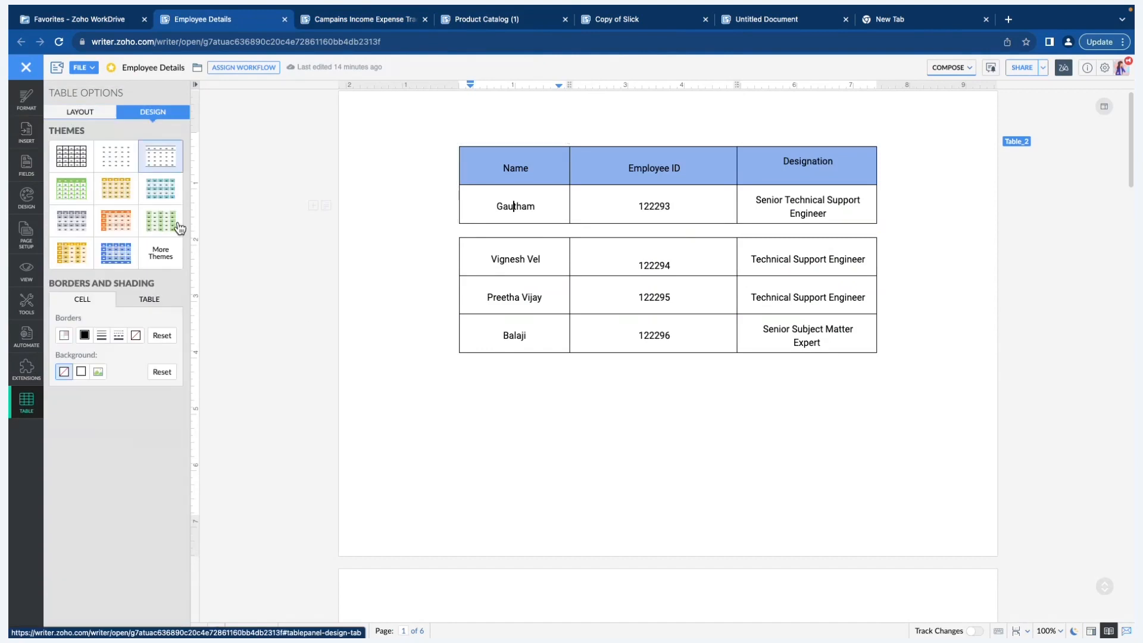
left_click(177, 224)
left_click(168, 262)
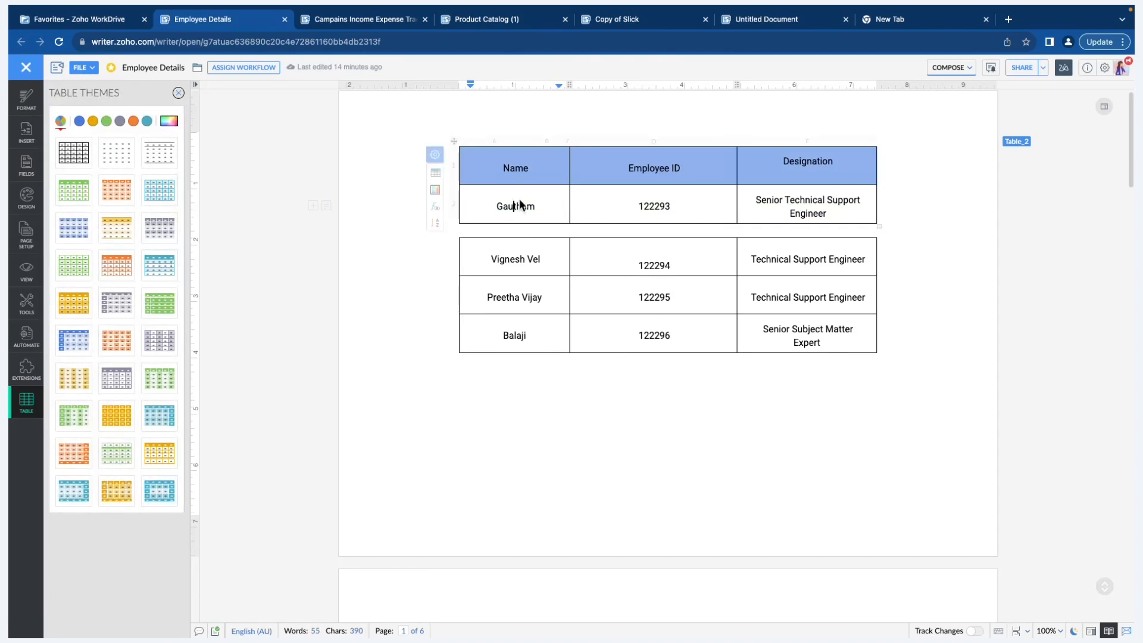
- Try several themes on the upper employee table and settle on the teal one with a dark header and light rows
left_click(70, 307)
left_click(116, 307)
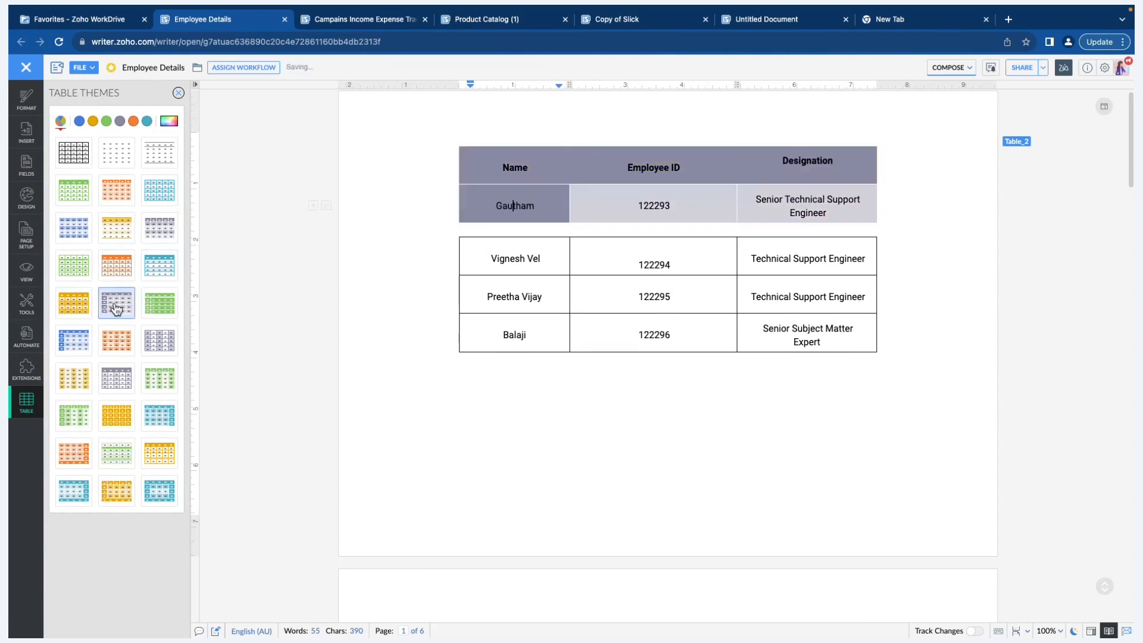
left_click(116, 340)
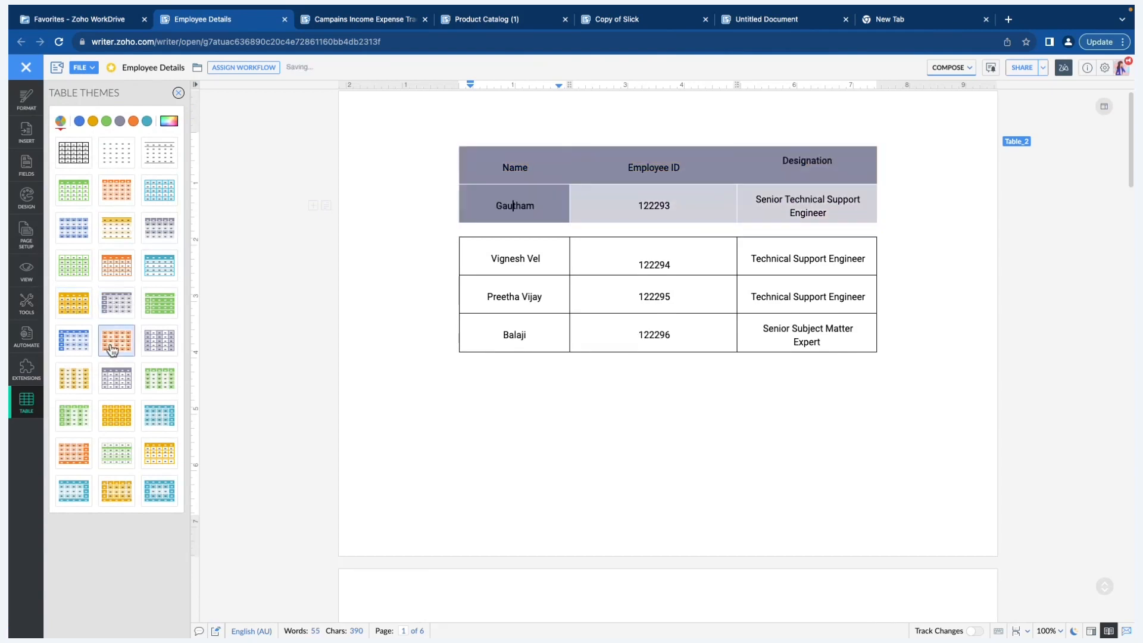
left_click(116, 372)
left_click(72, 376)
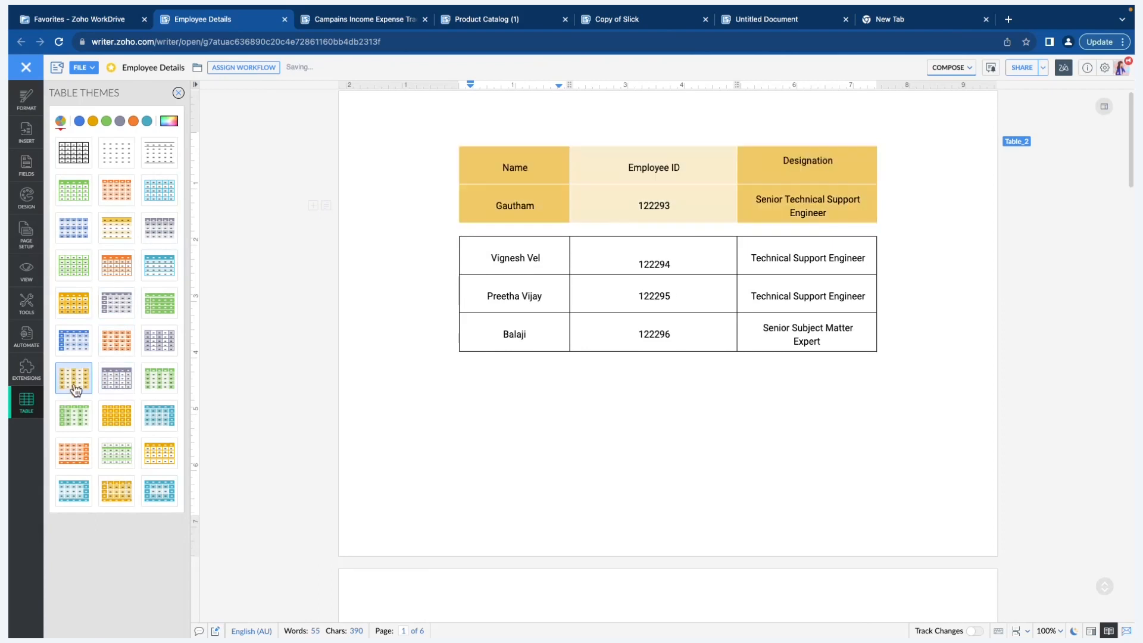
left_click(118, 418)
left_click(74, 415)
left_click(73, 455)
left_click(125, 458)
left_click(159, 491)
left_click(162, 264)
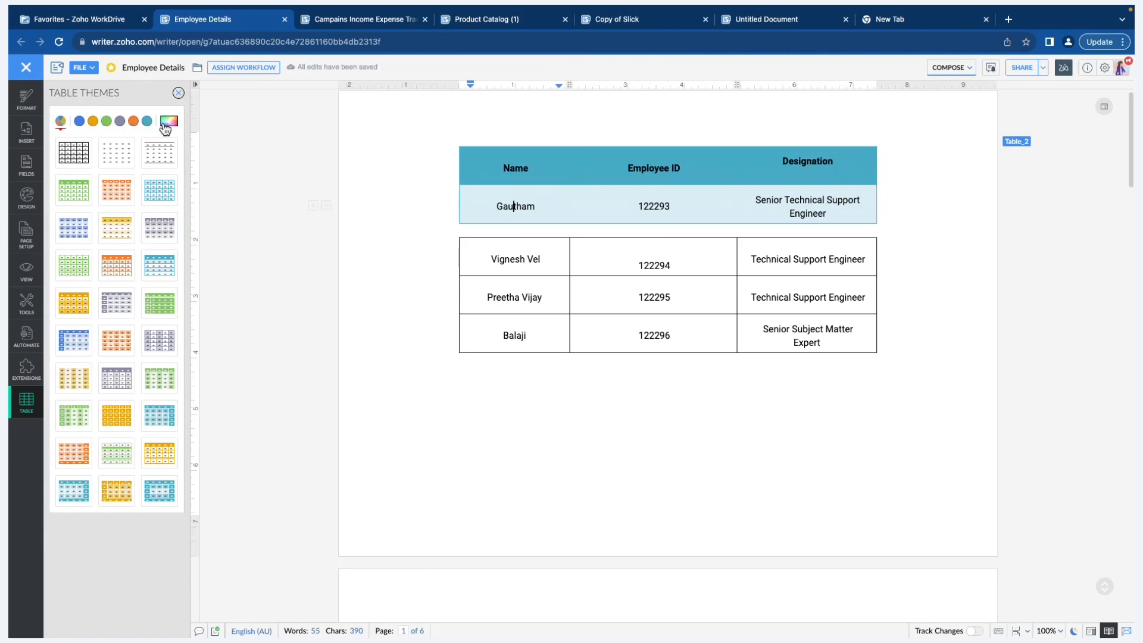
- Apply the orange theme with a dark header row and light orange rows to the lower employee table
left_click(492, 261)
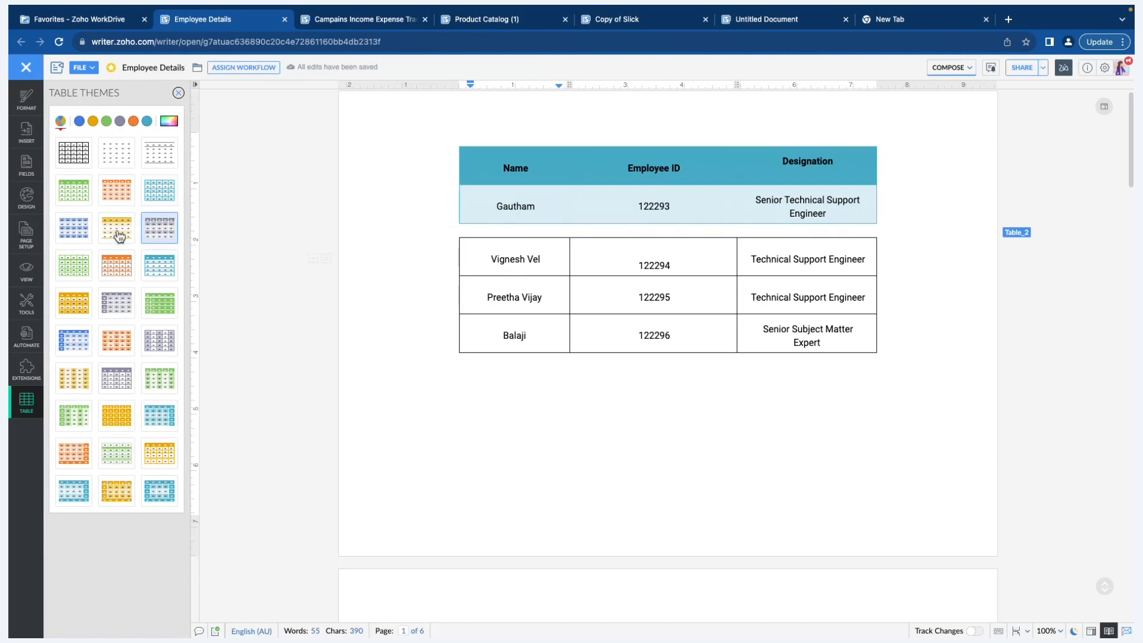
left_click(103, 310)
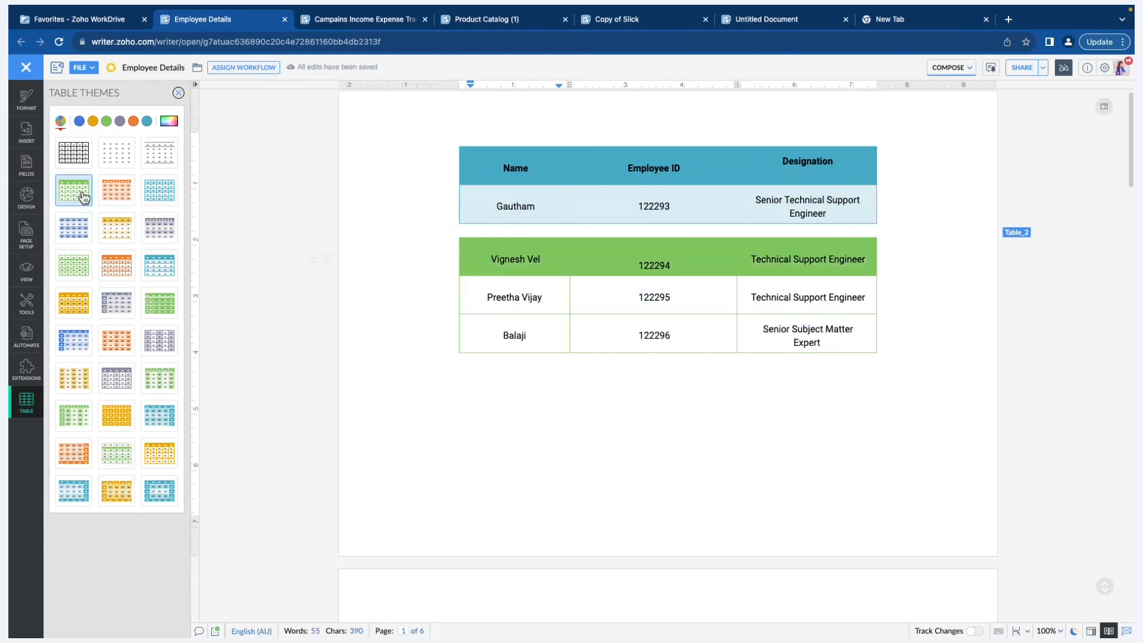
left_click(115, 206)
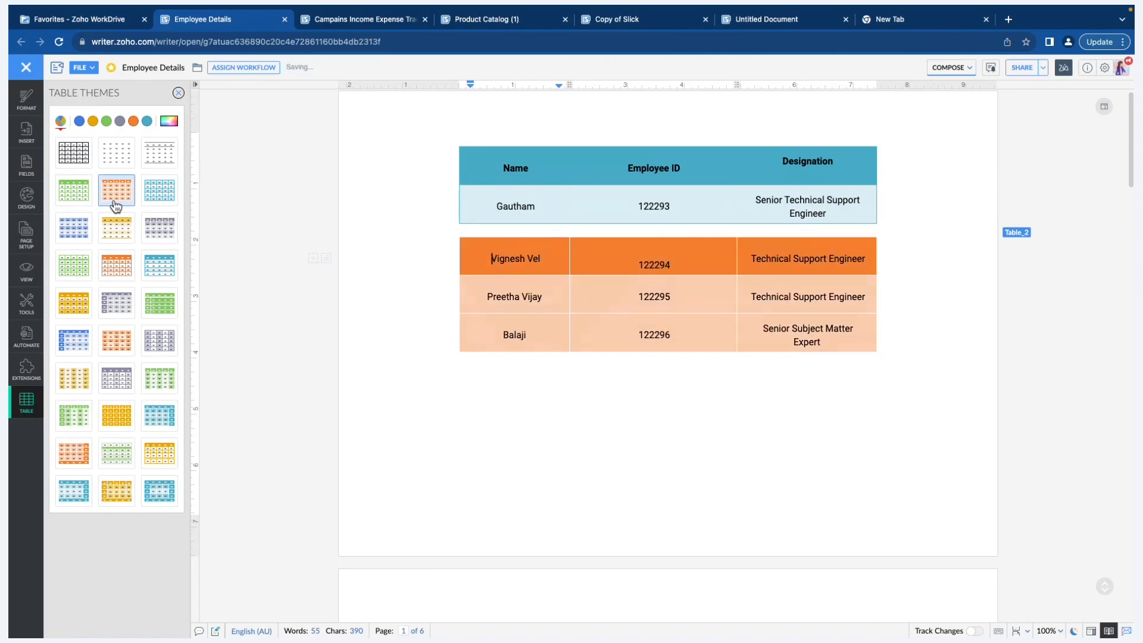
left_click(460, 378)
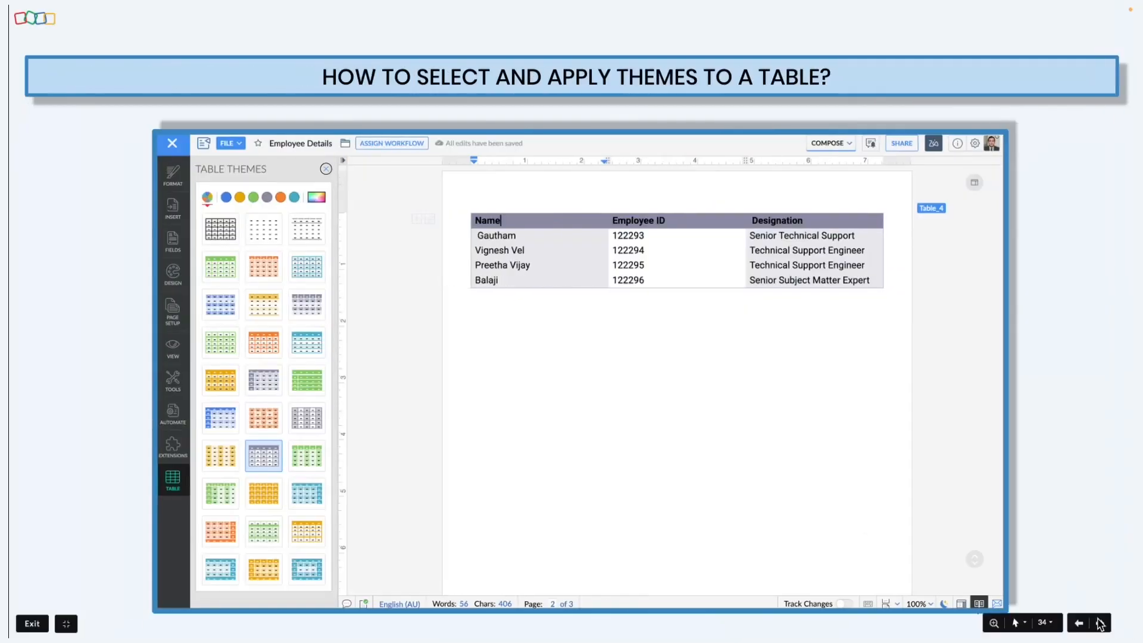
left_click(1101, 624)
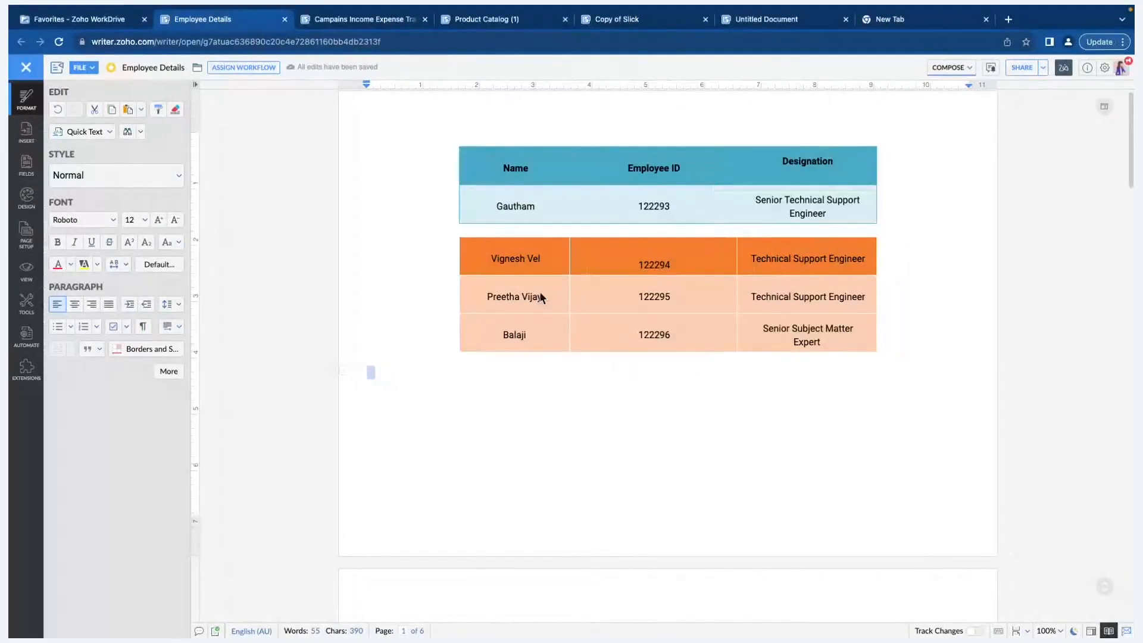
- Open the table-level border settings for the teal employee table
left_click_drag(543, 296, 539, 292)
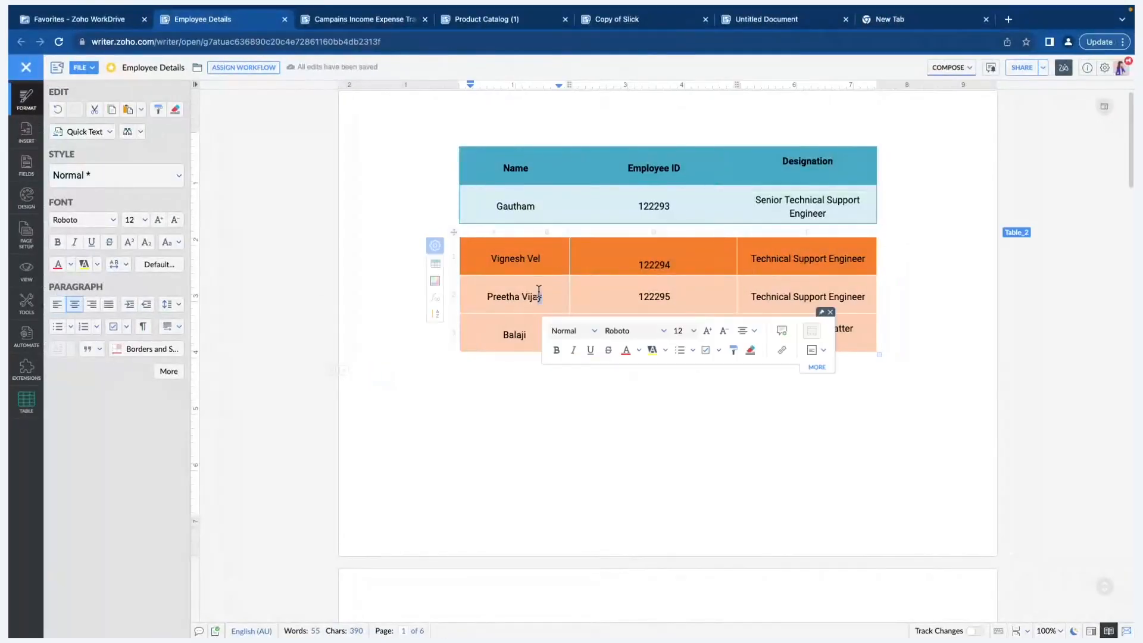
left_click(500, 168)
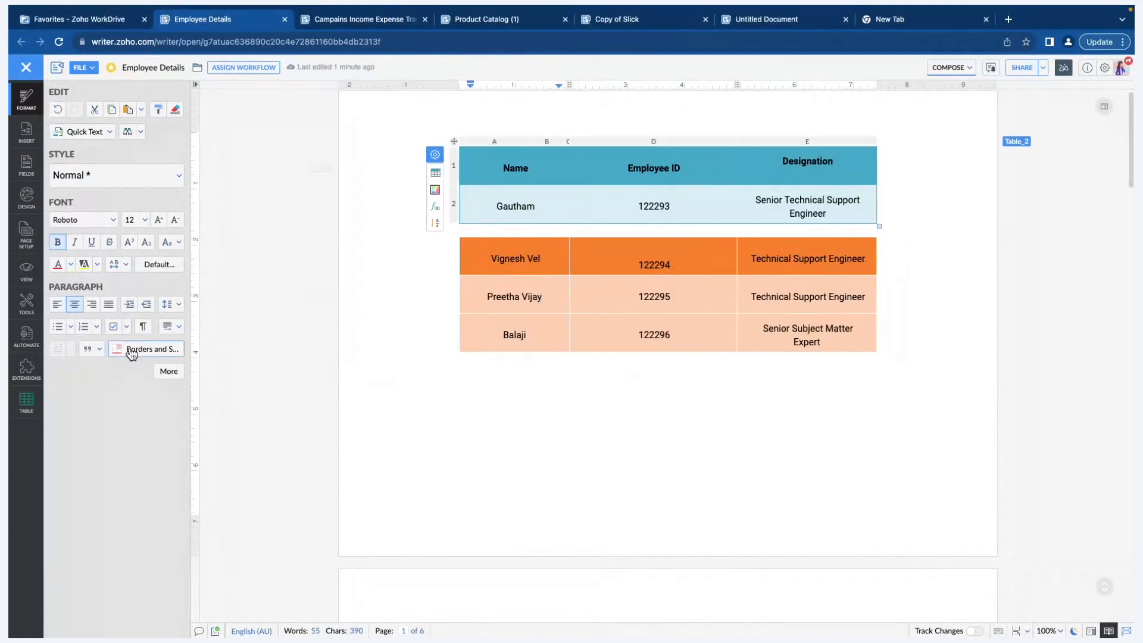
left_click(27, 405)
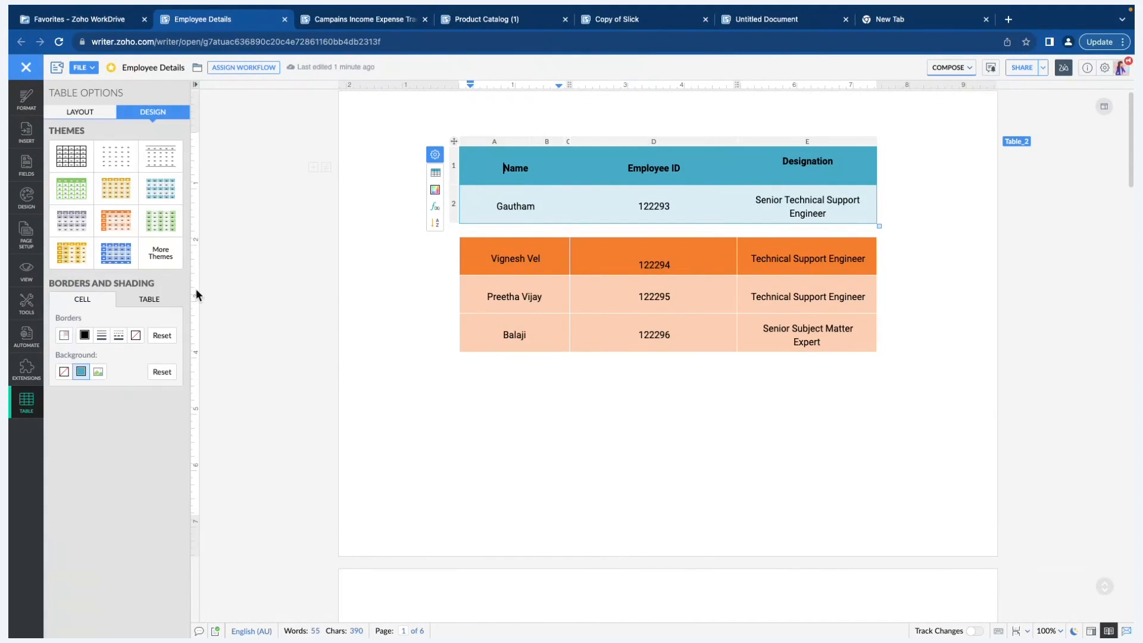
left_click(148, 301)
left_click(67, 333)
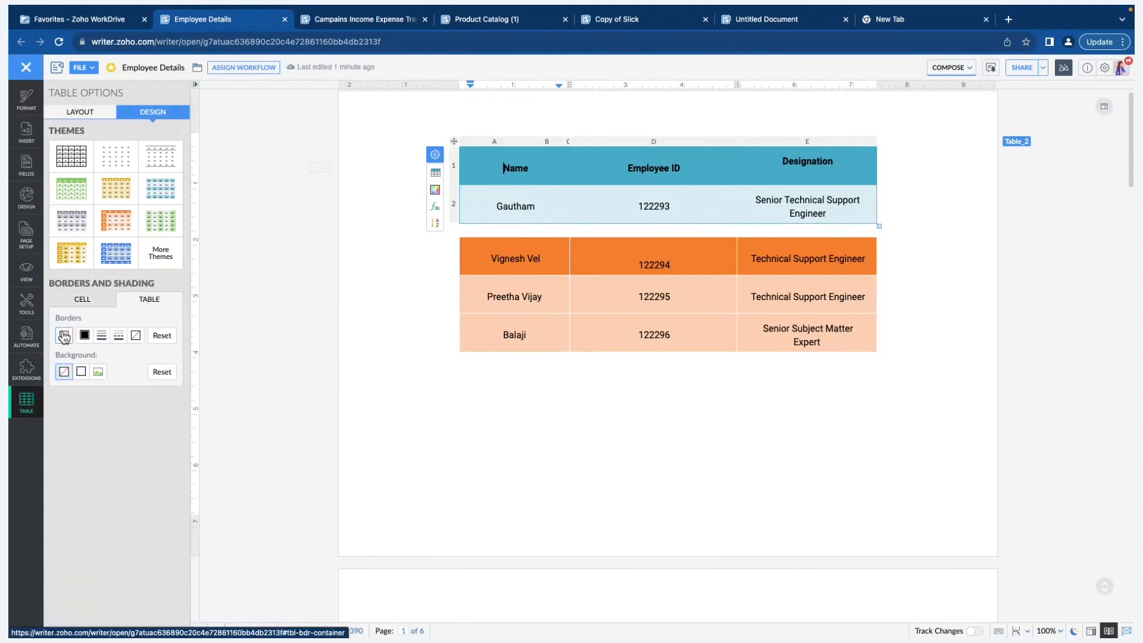
left_click(600, 184)
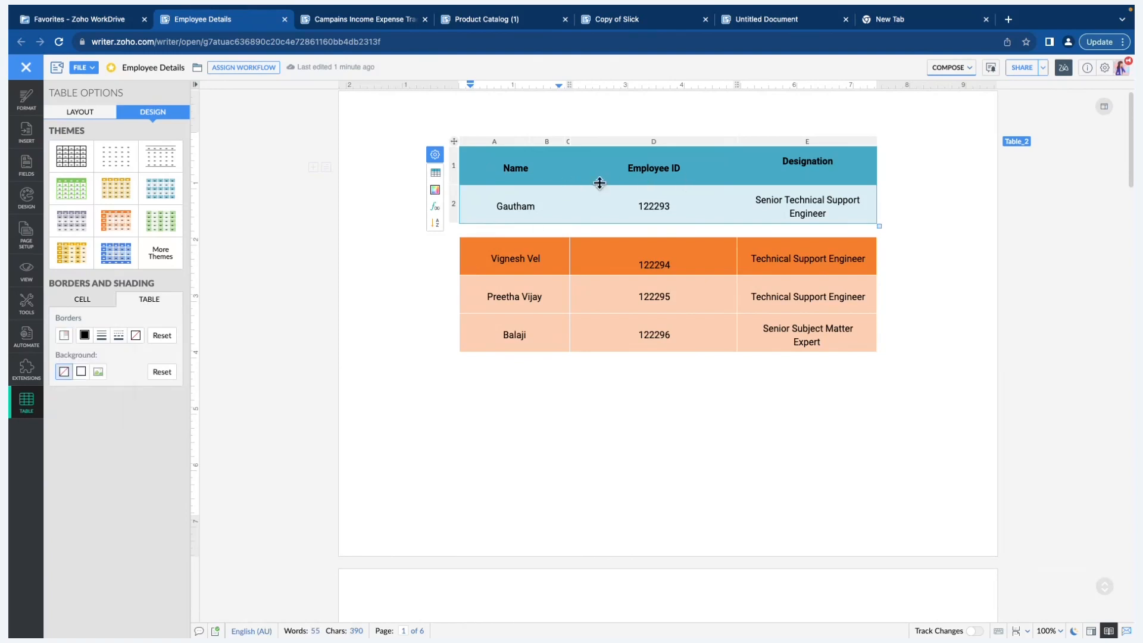
- Remove the outside borders of the teal employee table, and clear its borders again with all of them chosen
left_click(65, 336)
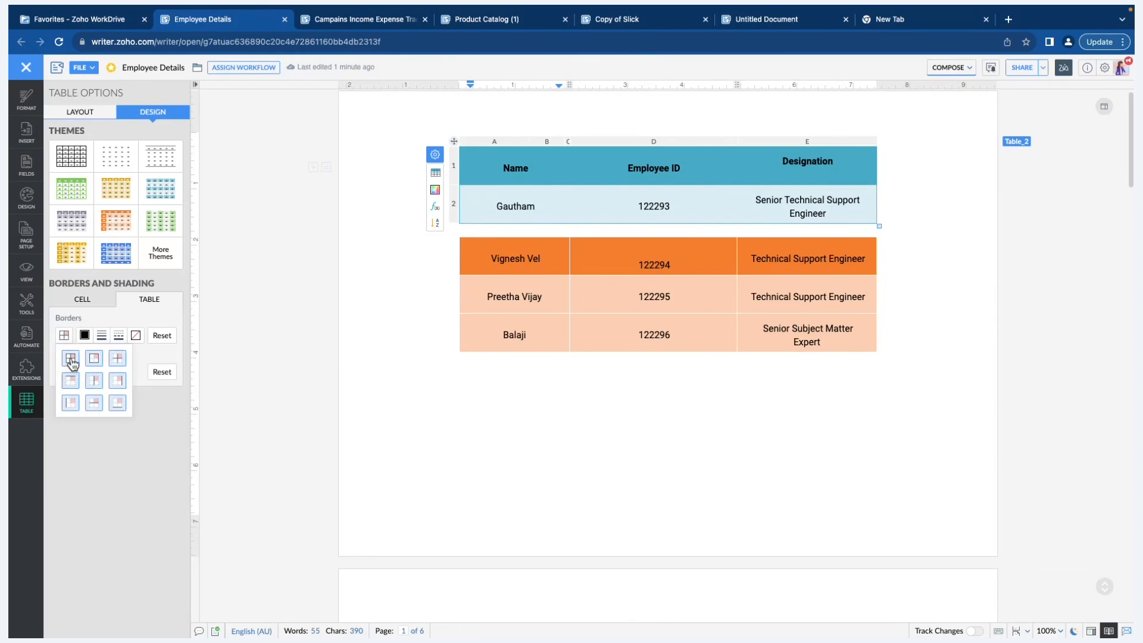
left_click(99, 361)
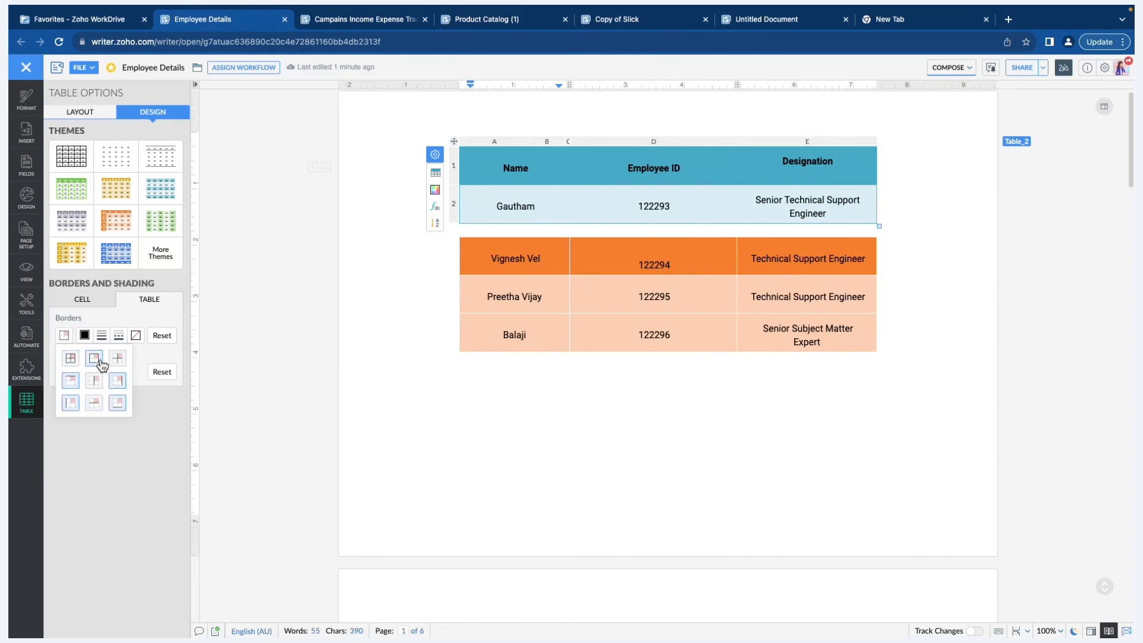
left_click(137, 337)
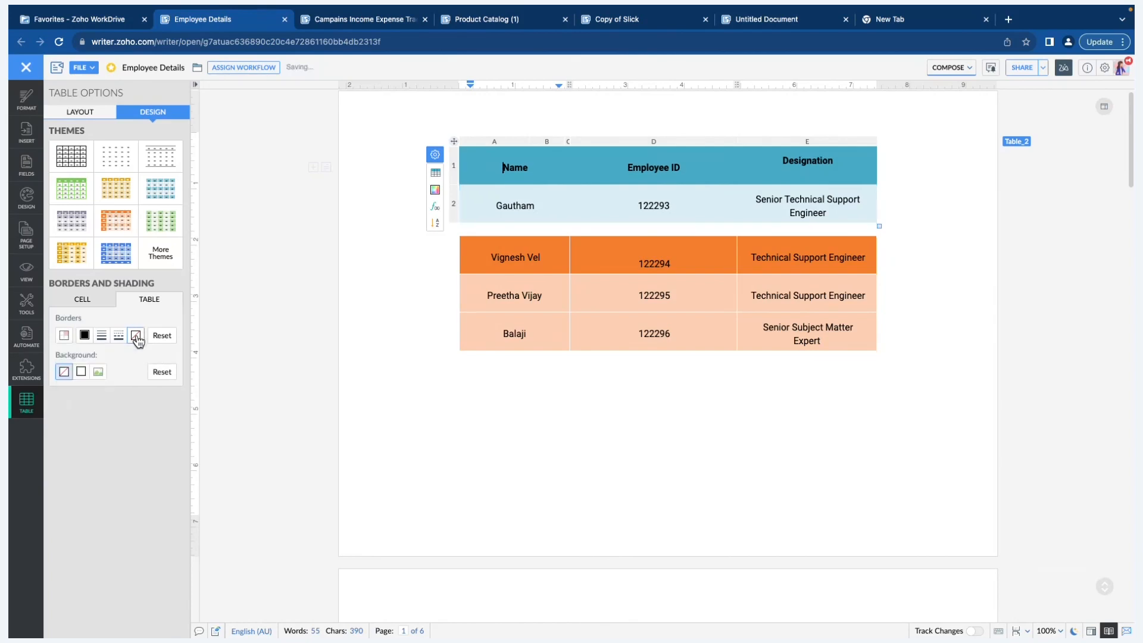
left_click(64, 335)
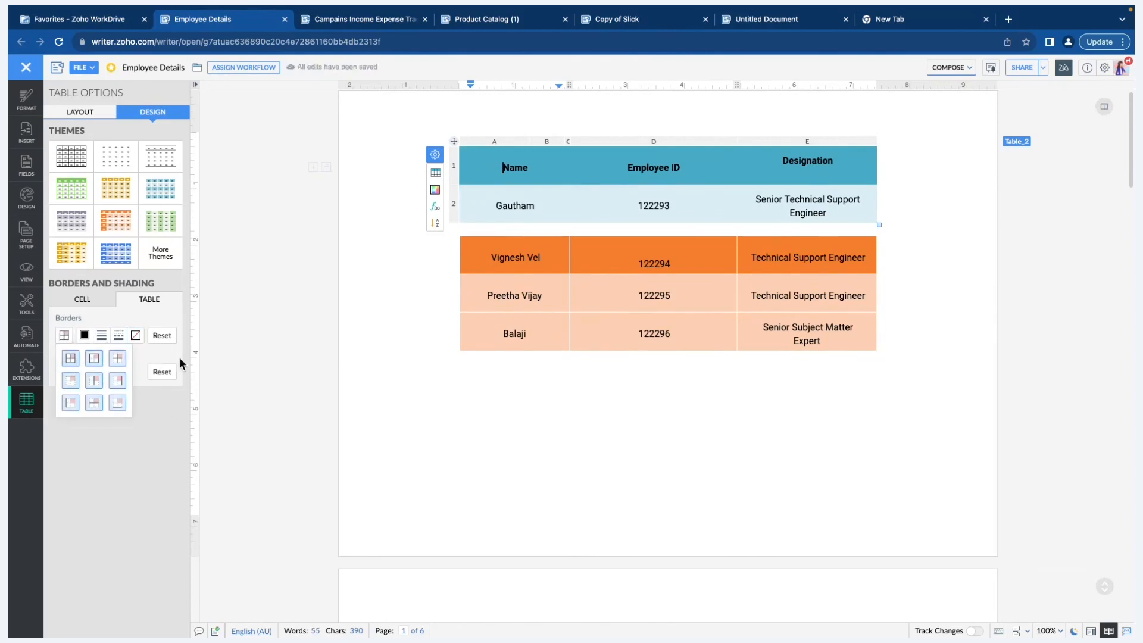
left_click(136, 337)
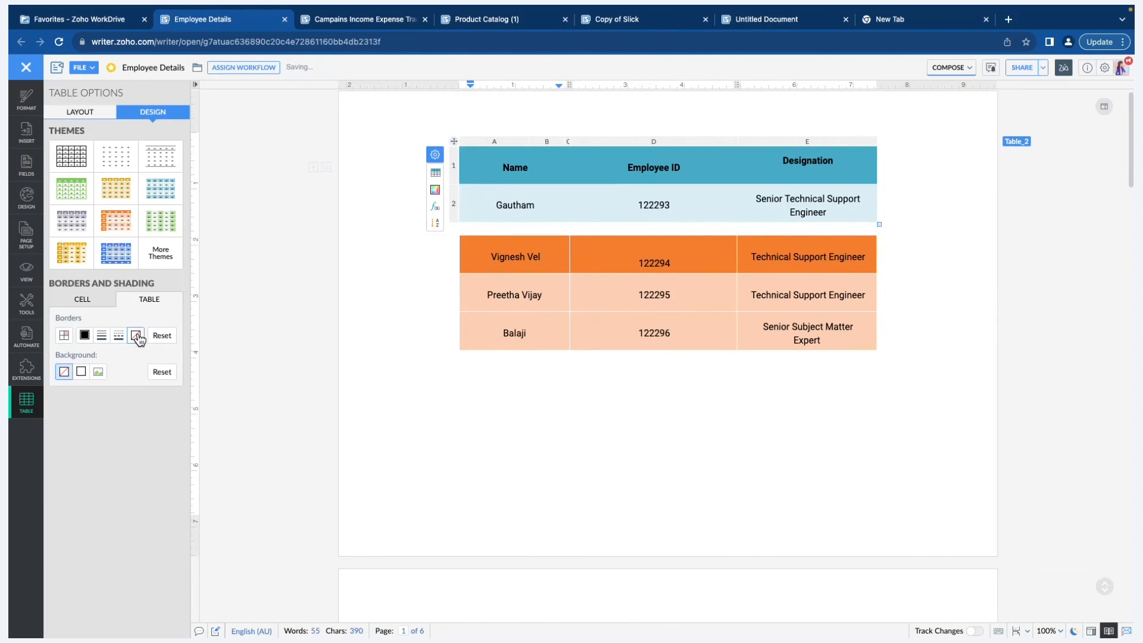
- Select the entire orange employee table and remove its borders
left_click(527, 326)
left_click(459, 237)
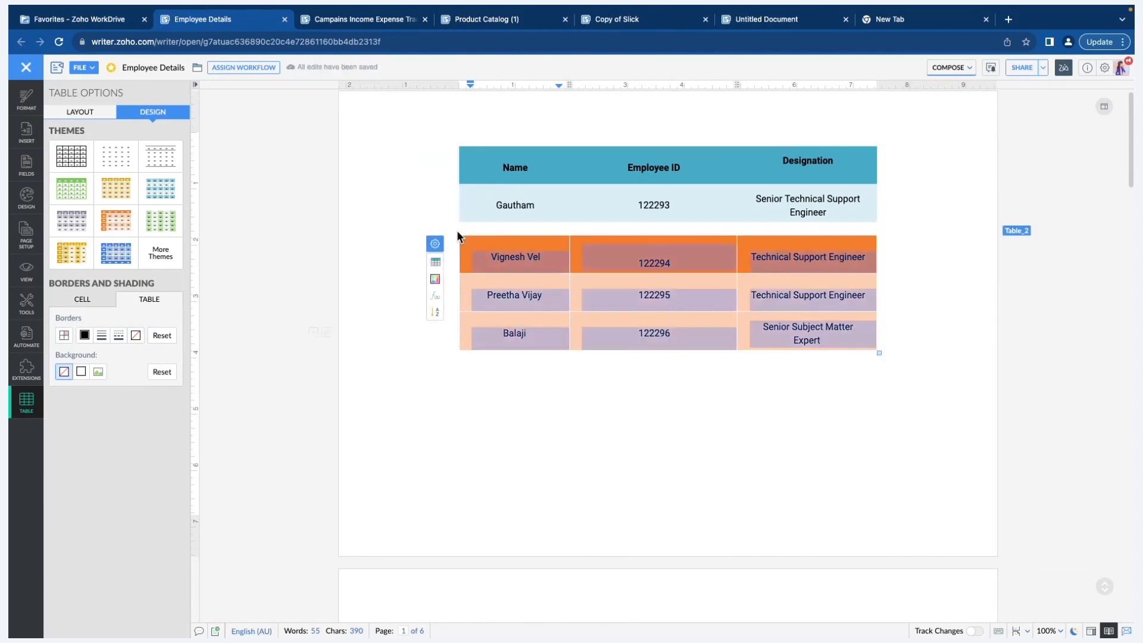
left_click(64, 335)
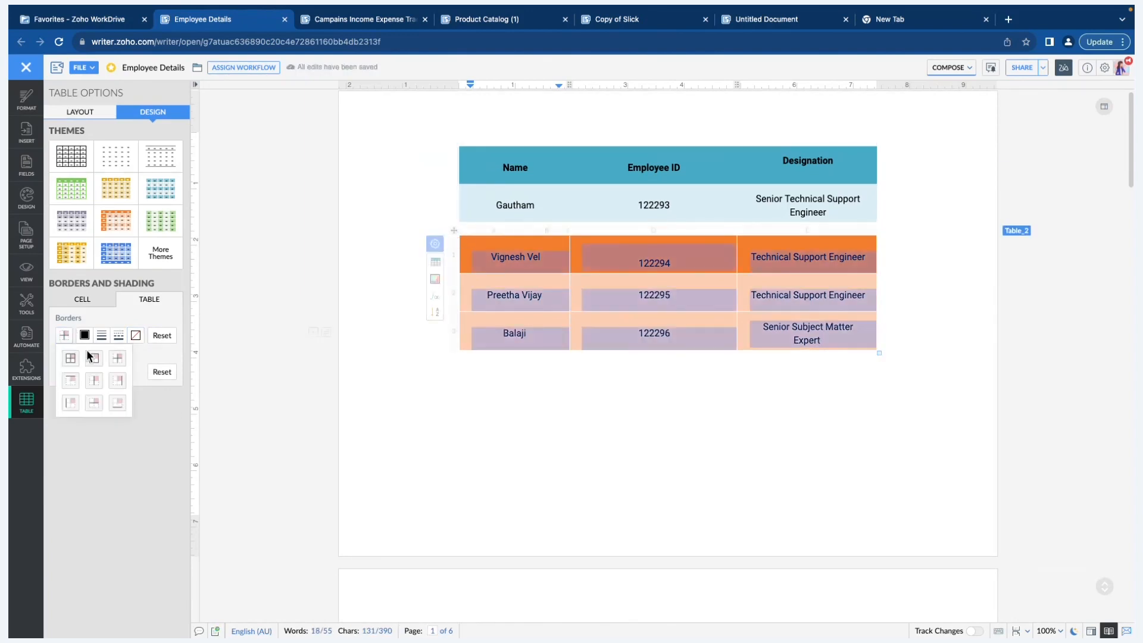
left_click(136, 337)
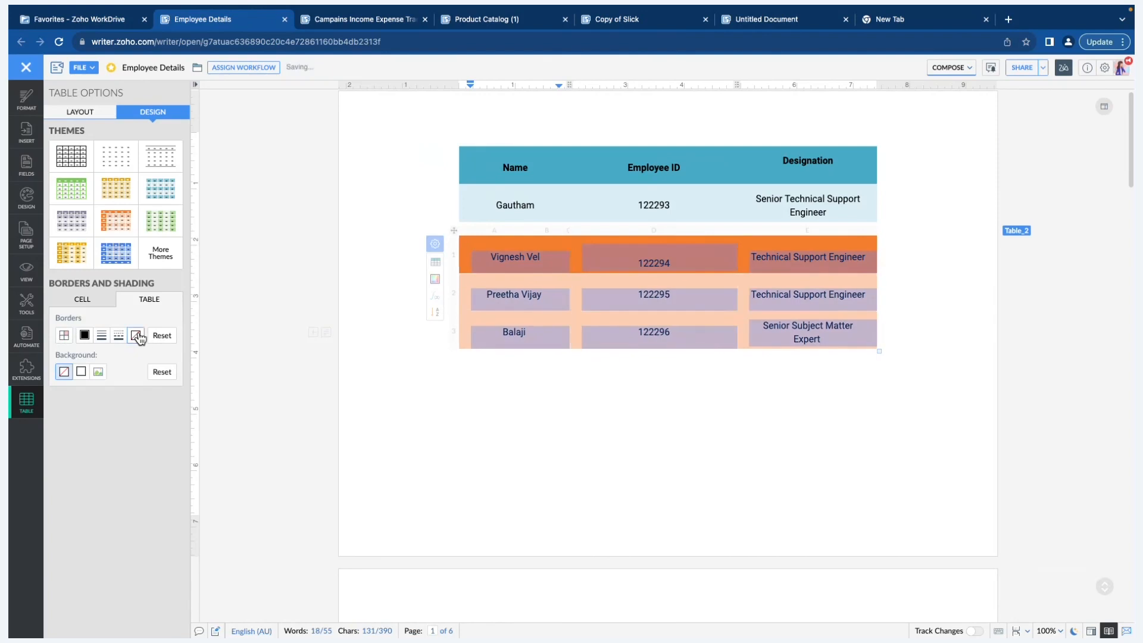
left_click(541, 498)
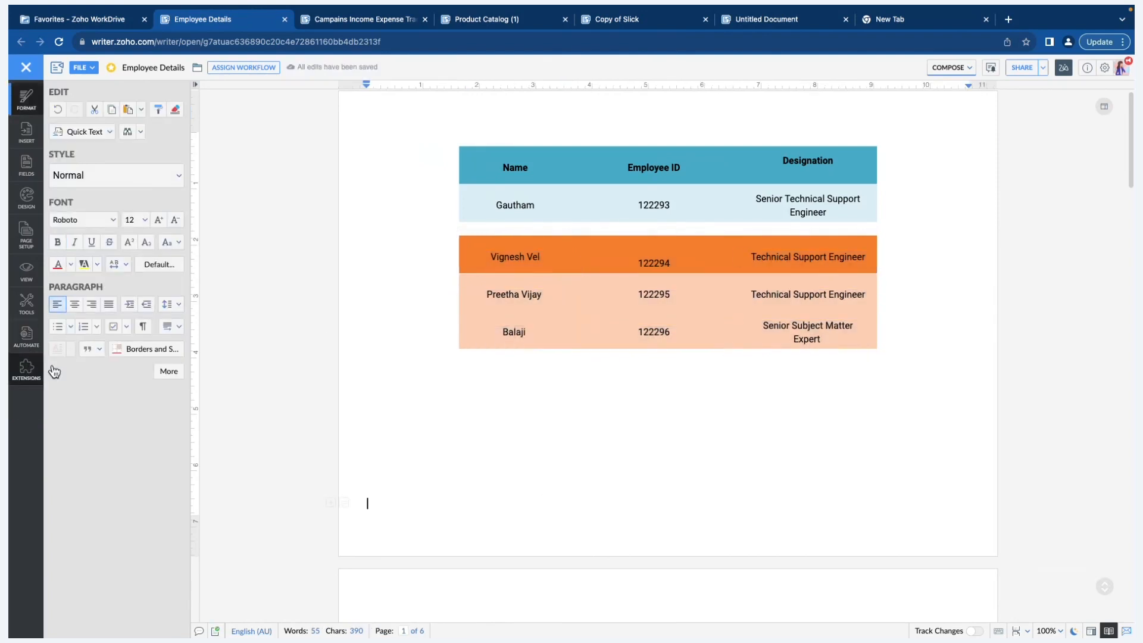
- Reopen the table-level border settings for the orange employee table and choose only the outside borders
left_click(511, 263)
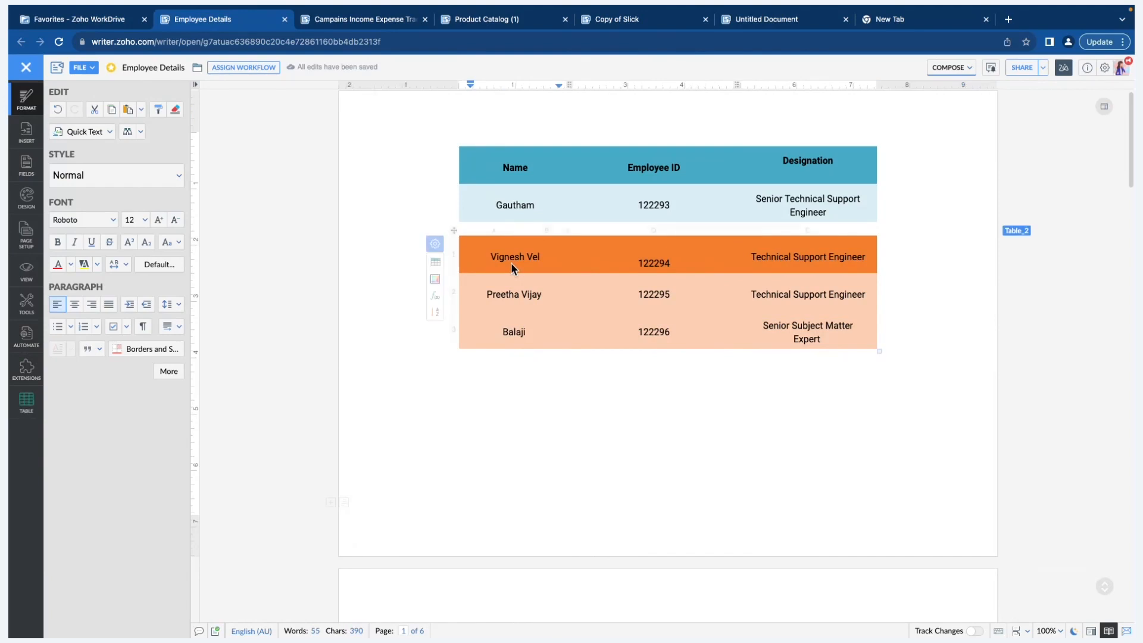
left_click(438, 266)
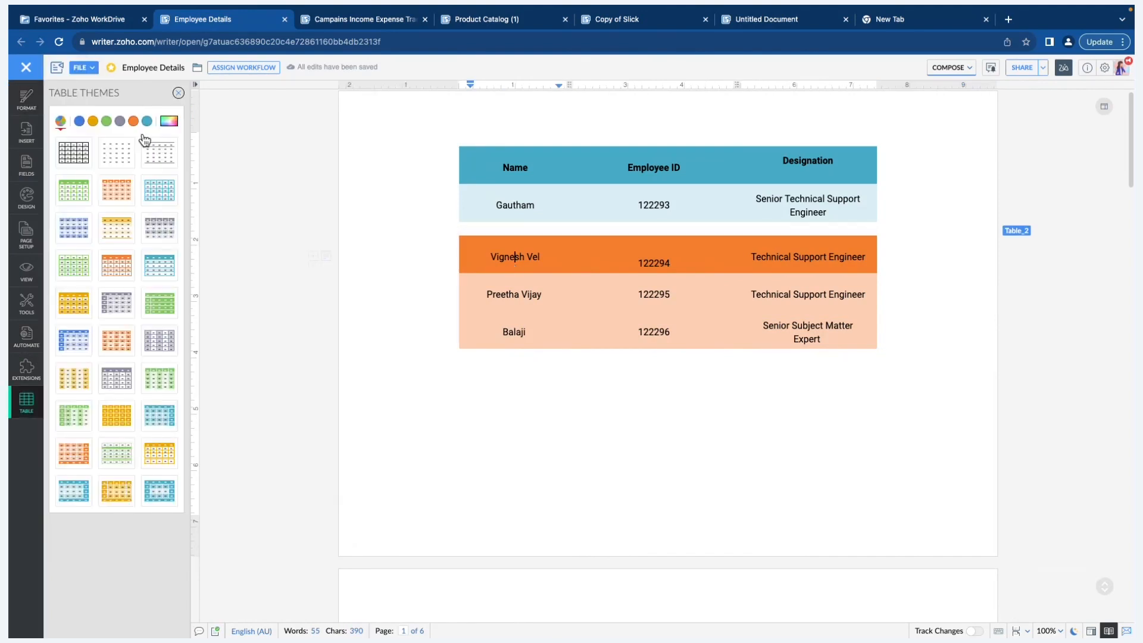
left_click(178, 91)
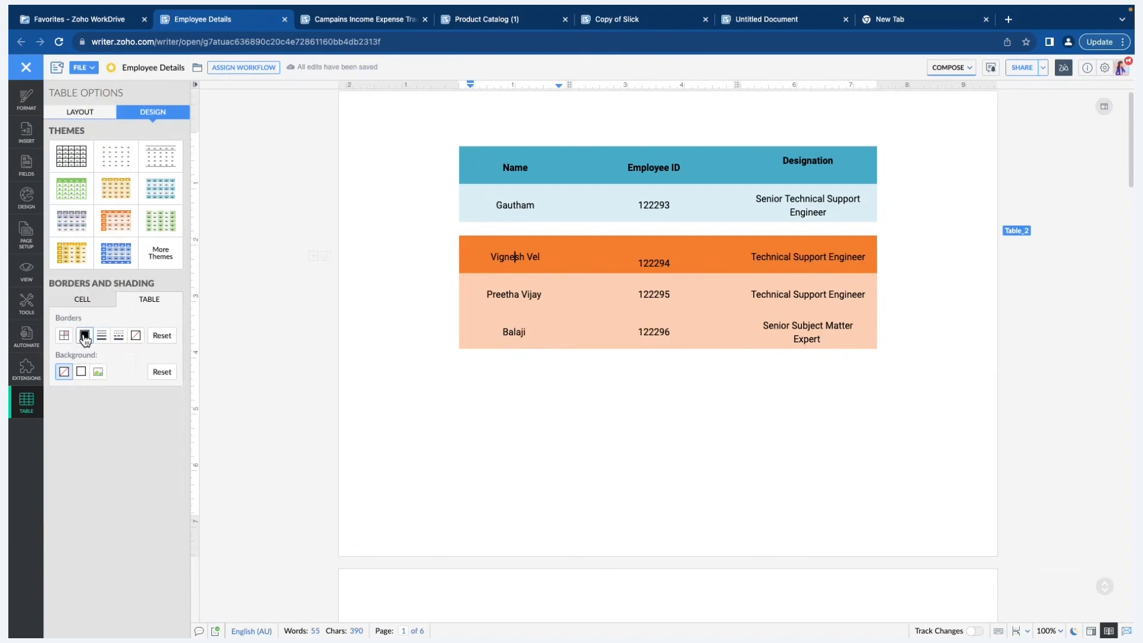
left_click(65, 336)
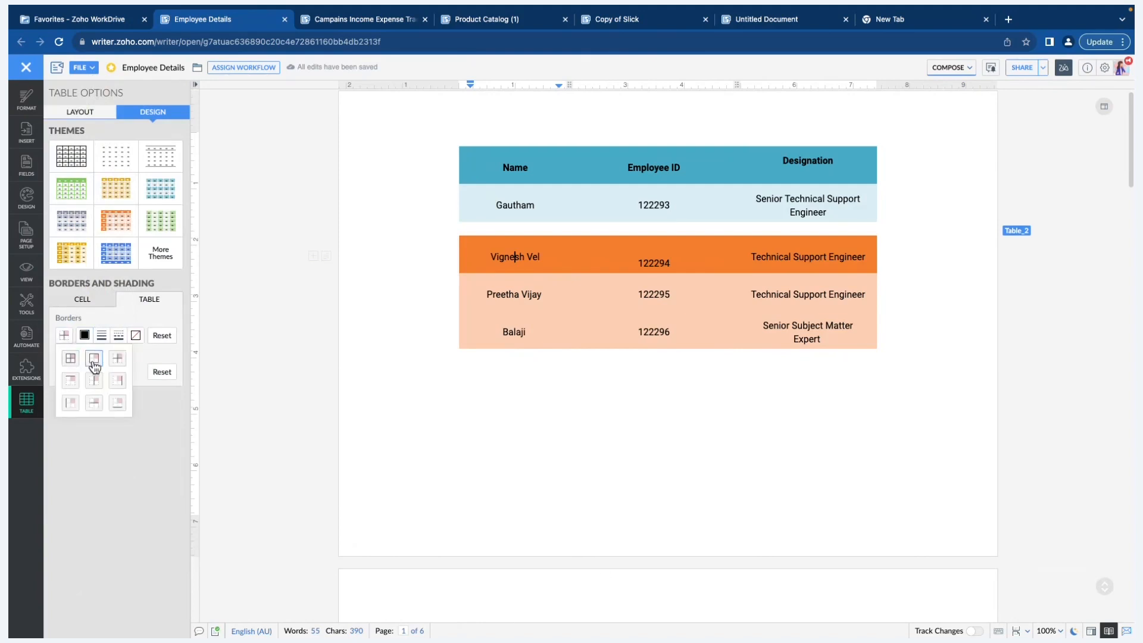
left_click(94, 359)
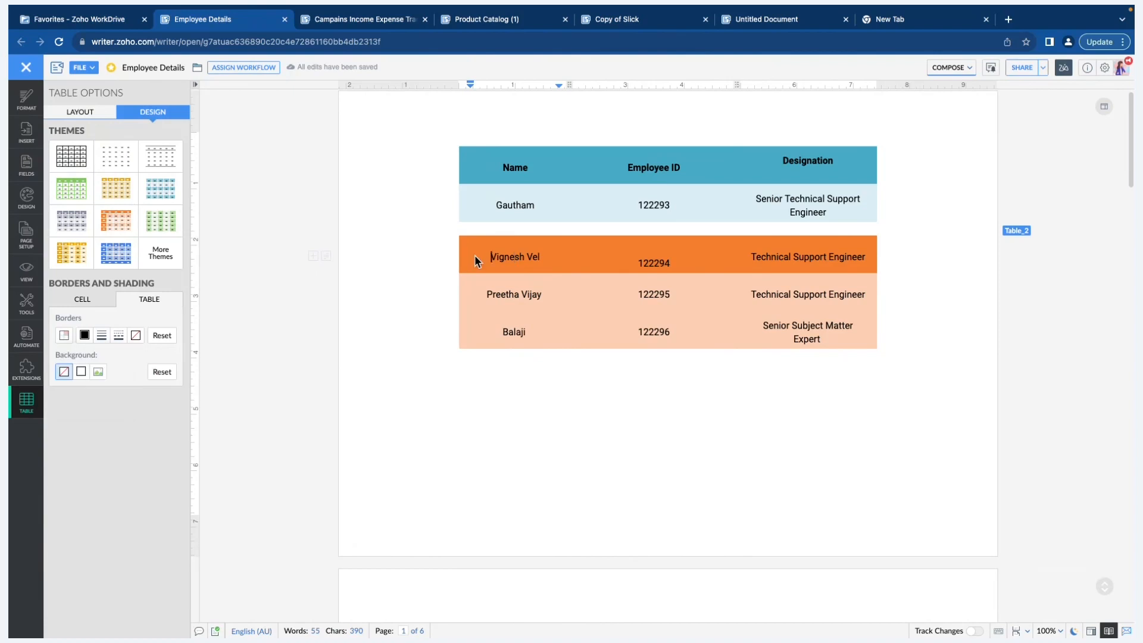
- Select all rows of the orange employee table and give it black outside borders 2px wide
left_click(455, 241)
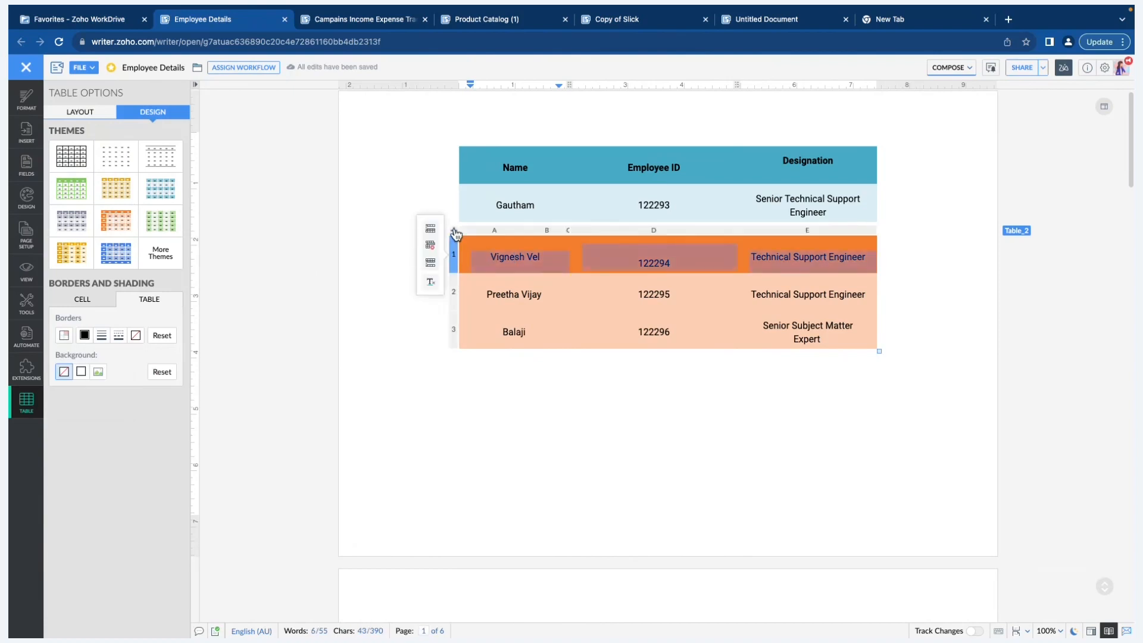
left_click_drag(455, 241, 453, 330)
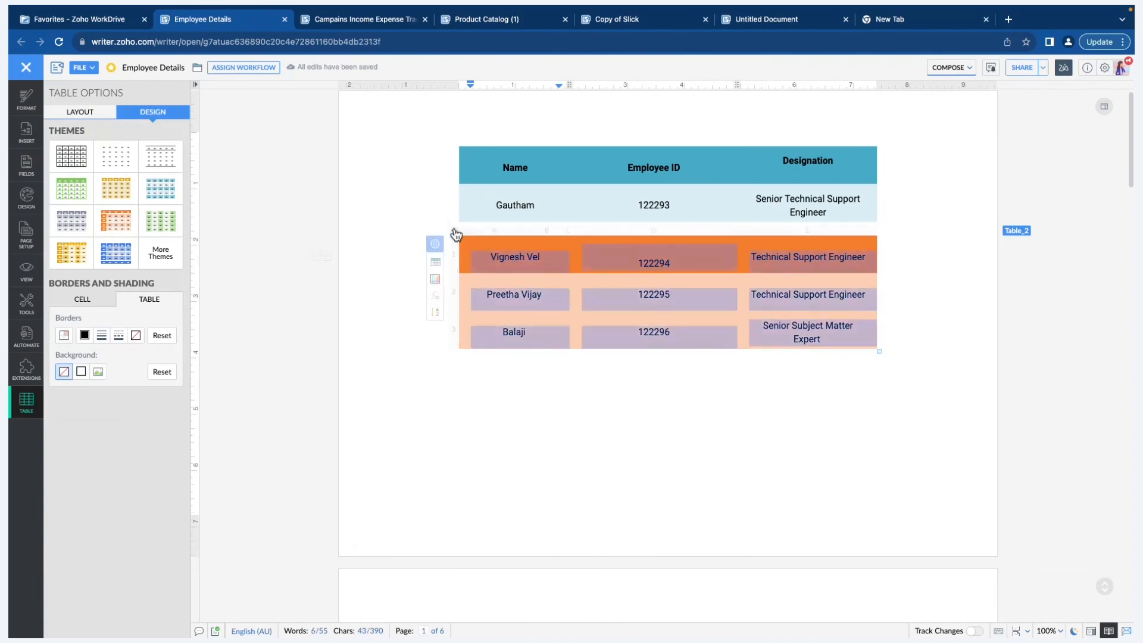
left_click(64, 337)
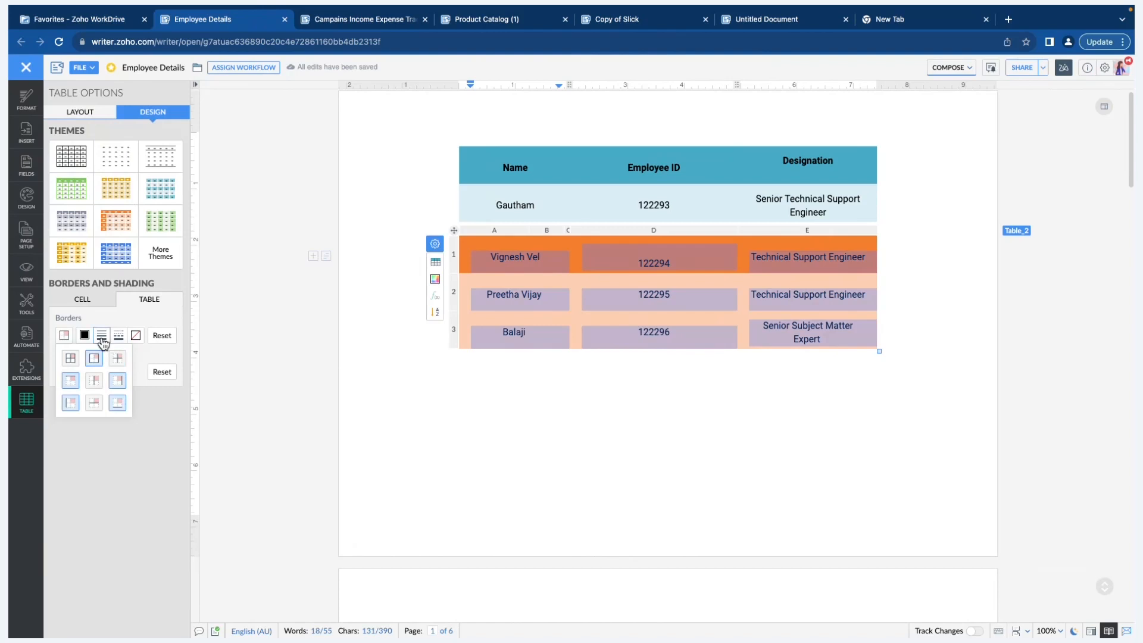
left_click(102, 336)
left_click(154, 341)
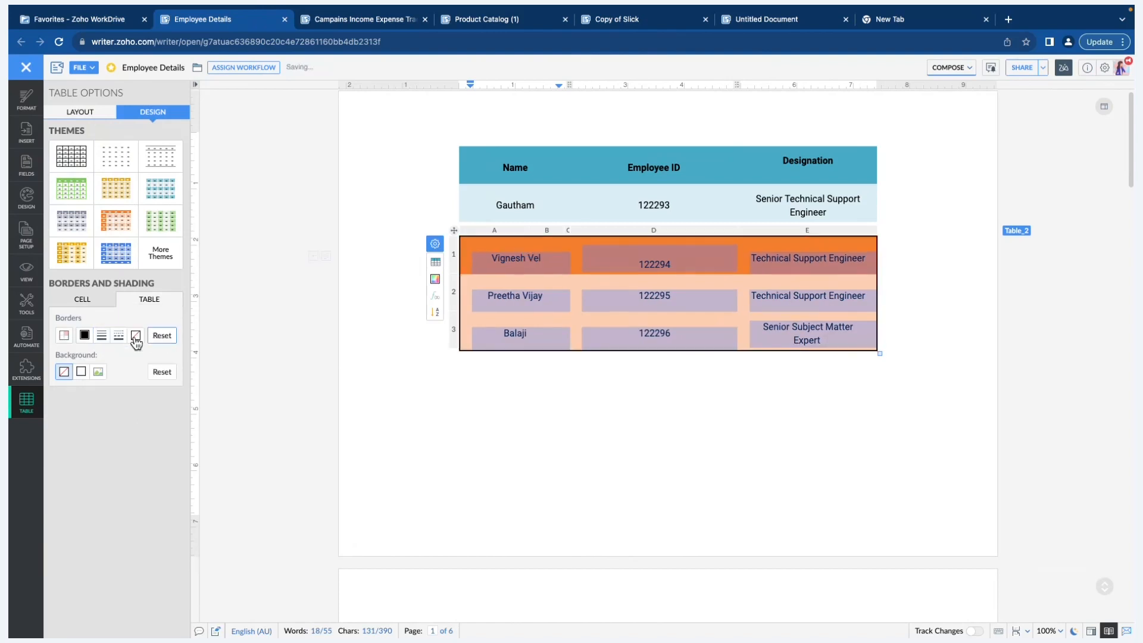
- Set the orange employee table's outside border width to 10px, and look over its cell-level border and background settings
left_click(100, 337)
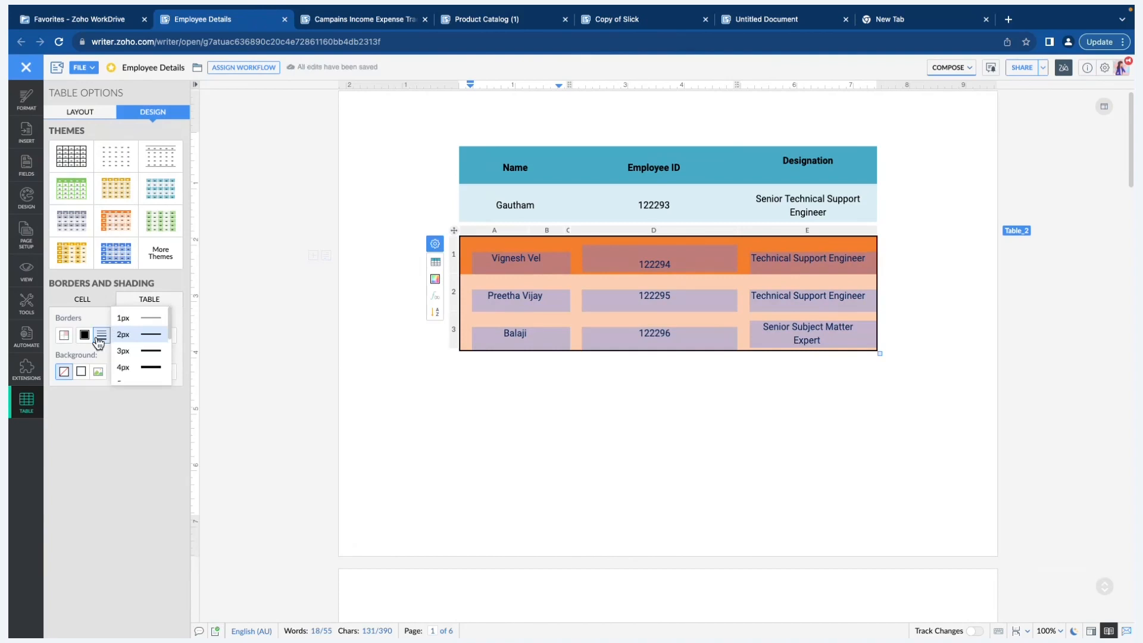
scroll(156, 334, "down", 3)
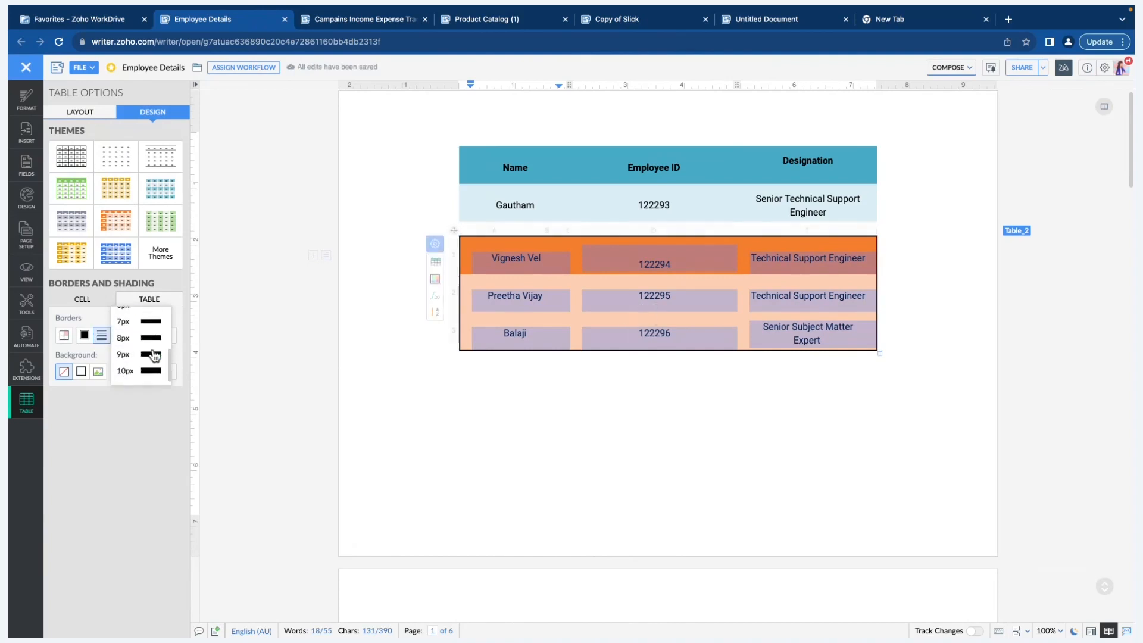
left_click(152, 370)
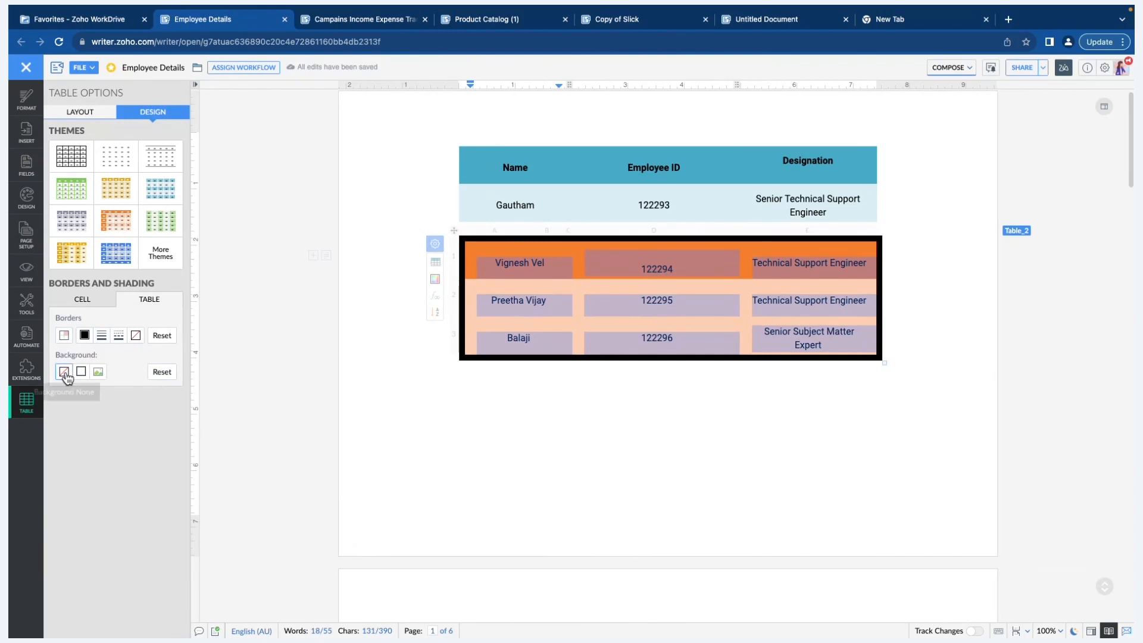
left_click(91, 299)
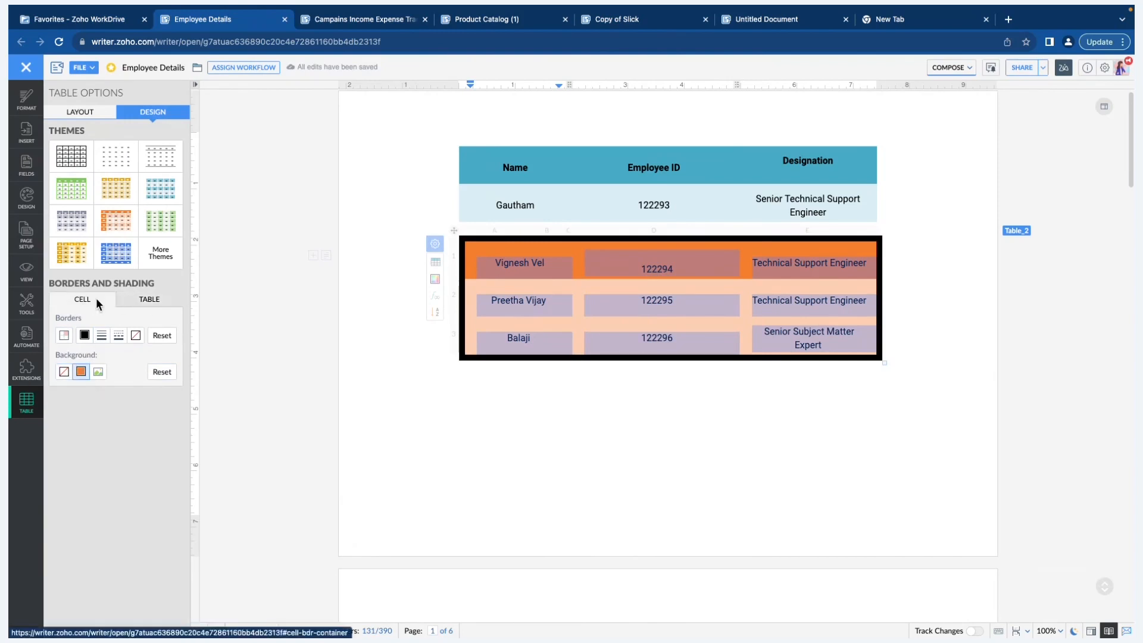
left_click(155, 302)
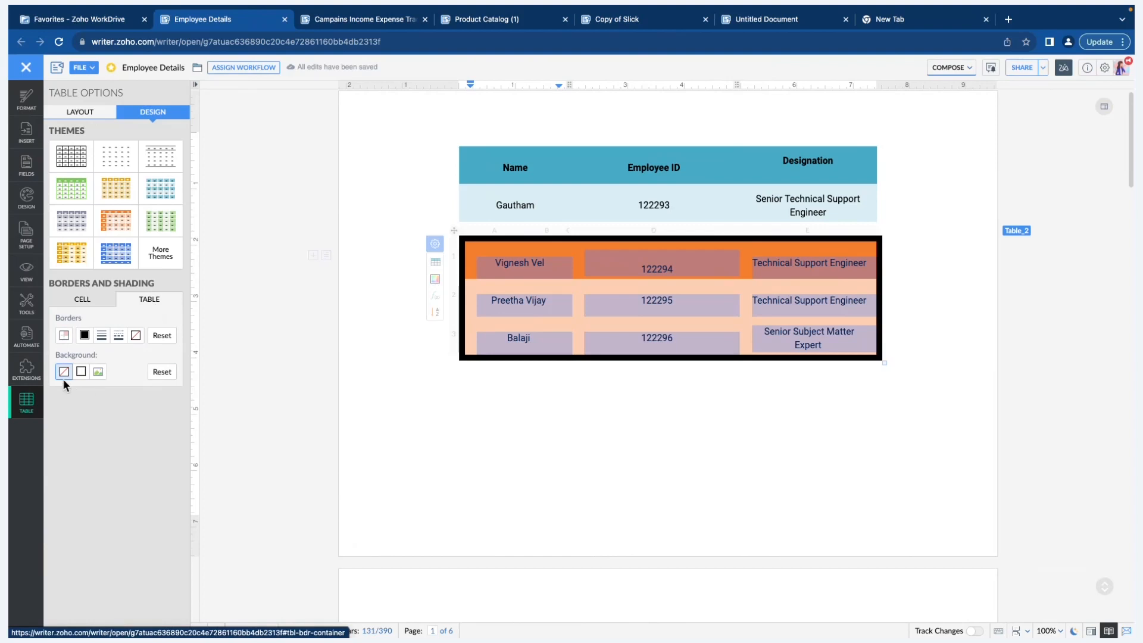